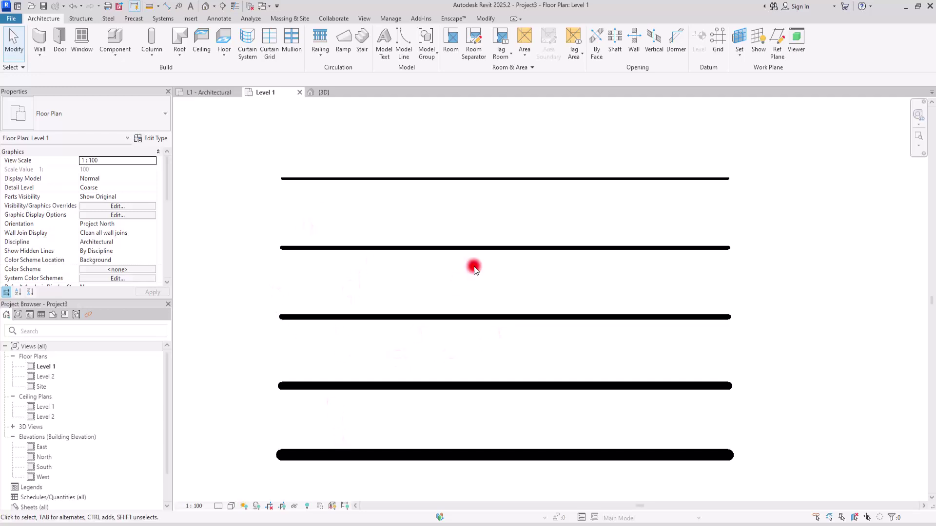
Step: Check the line weight of the third line from the thinnest among the five displayed, in its element graphics override
{"action": "left_click_drag", "start_coordinate": [569, 151], "coordinate": [428, 470]}
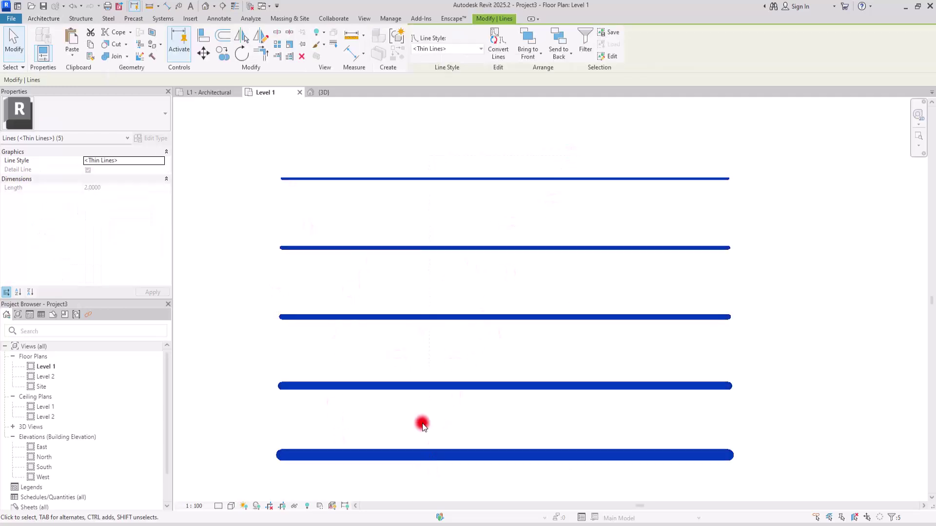
{"action": "left_click", "coordinate": [429, 130]}
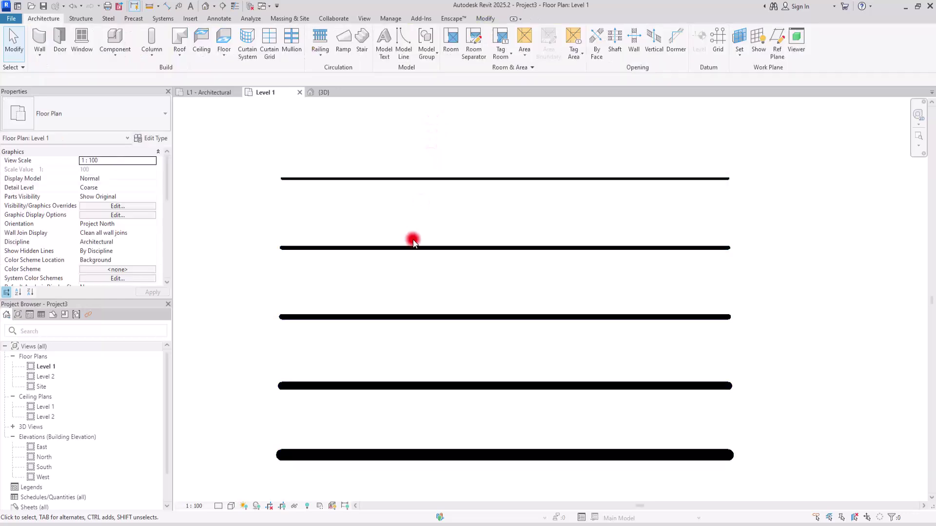
{"action": "left_click", "coordinate": [385, 316]}
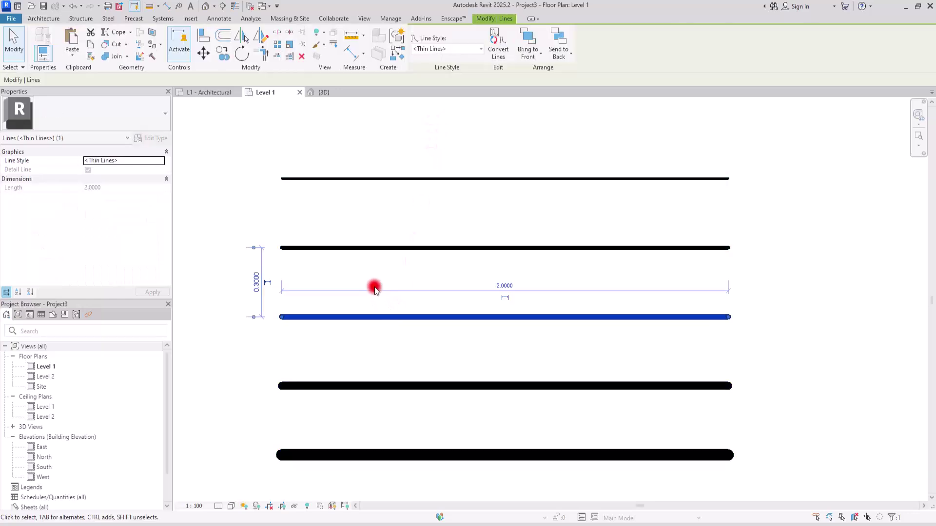
{"action": "left_click", "coordinate": [319, 44]}
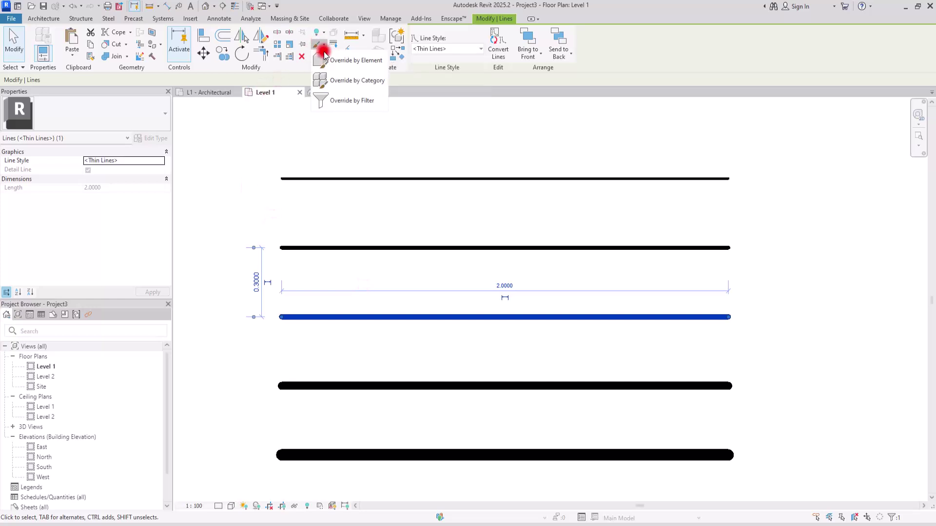
{"action": "left_click", "coordinate": [335, 59]}
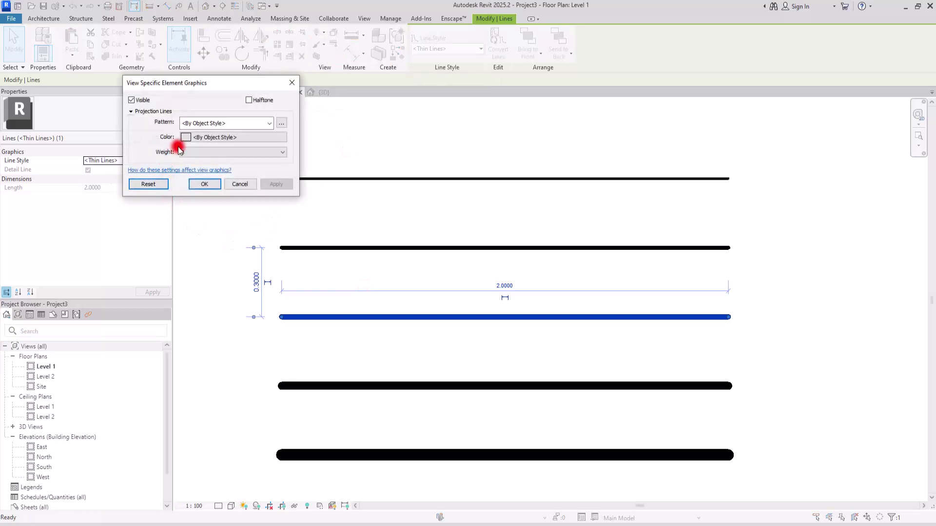
{"action": "left_click", "coordinate": [291, 82]}
Step: Check the thickest of the five displayed lines' weight in its element graphics override and clear the selection
{"action": "left_click", "coordinate": [322, 455]}
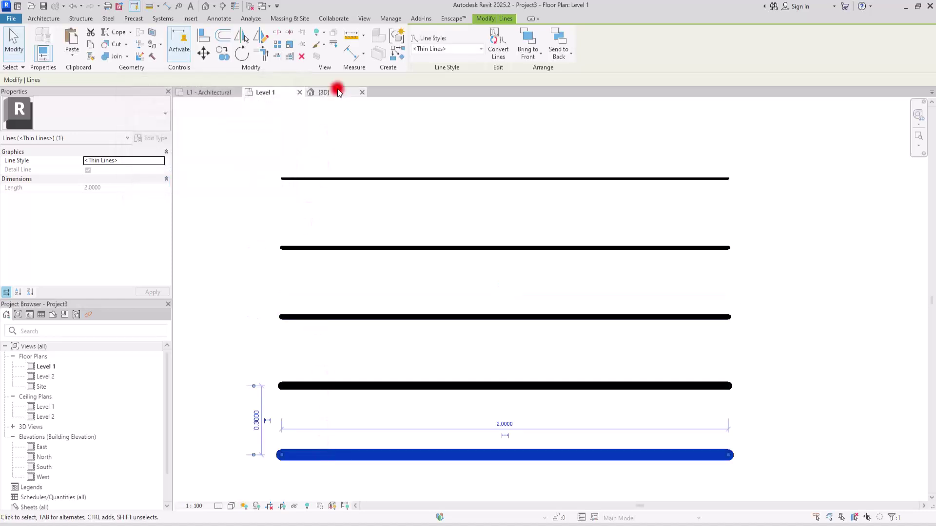
{"action": "left_click", "coordinate": [320, 49]}
{"action": "left_click", "coordinate": [324, 60]}
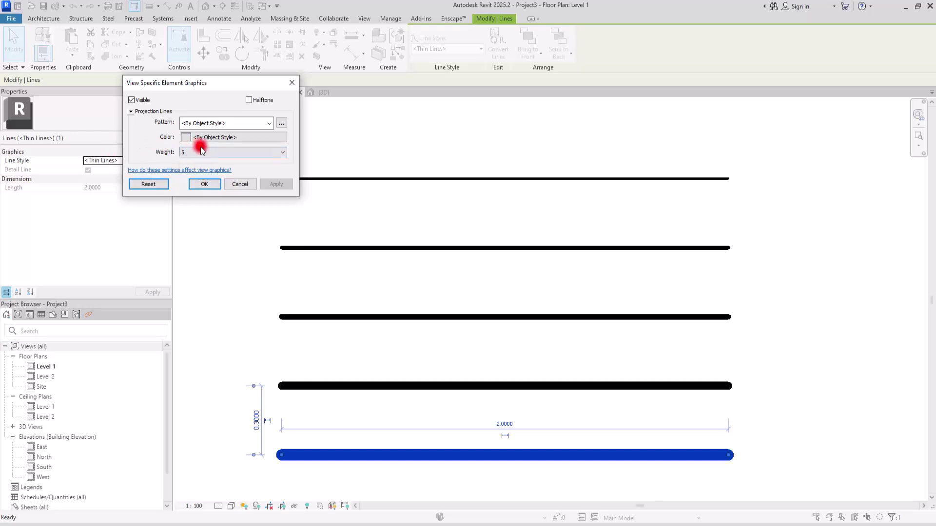
{"action": "left_click", "coordinate": [204, 184]}
{"action": "key", "text": "Escape"}
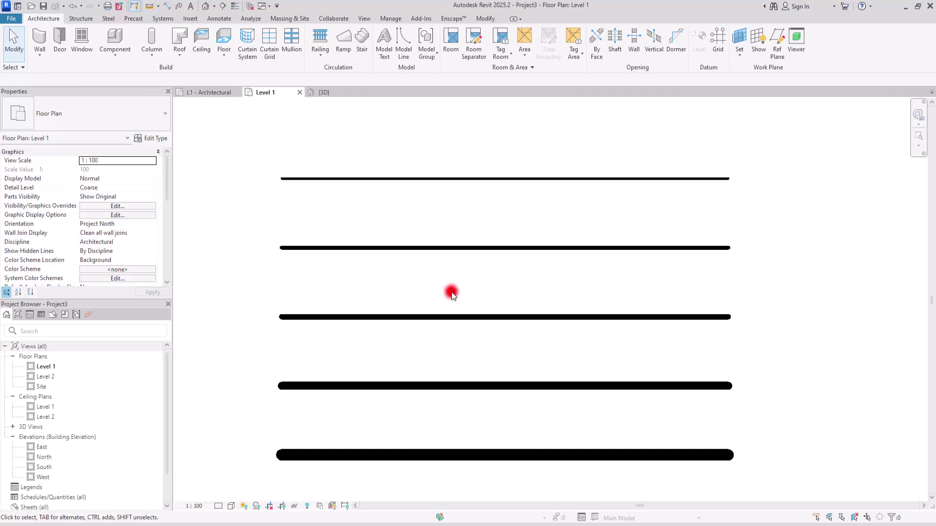
Step: Turn the Thin Lines display on and back off to compare how all the sample lines look
{"action": "middle_click_drag", "start_coordinate": [495, 386], "coordinate": [490, 298]}
{"action": "scroll", "coordinate": [496, 308], "scroll_direction": "down", "scroll_amount": 1}
{"action": "scroll", "coordinate": [477, 258], "scroll_direction": "down", "scroll_amount": 5}
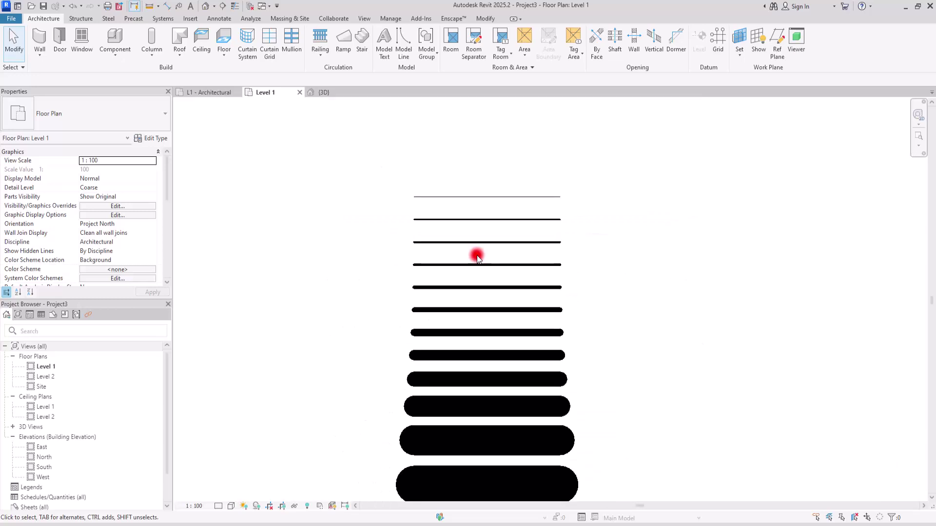
{"action": "scroll", "coordinate": [472, 292], "scroll_direction": "down", "scroll_amount": 4}
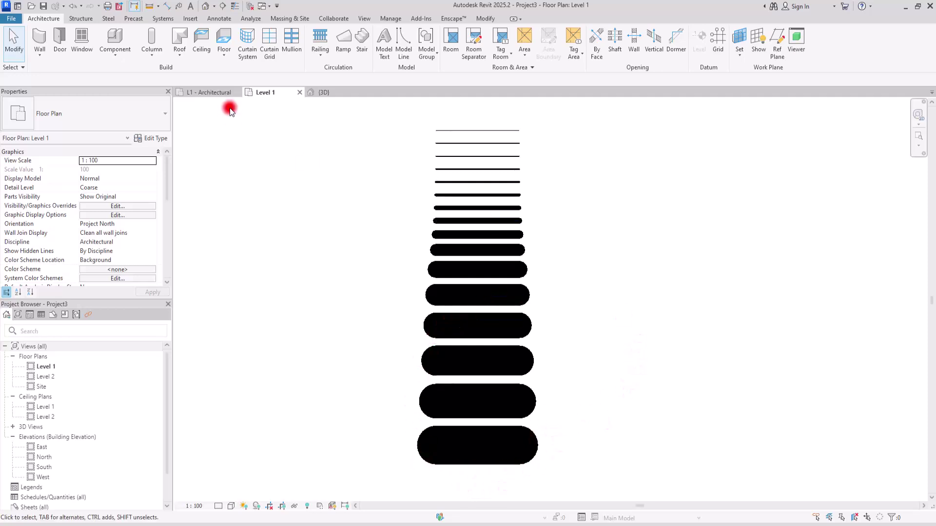
{"action": "left_click", "coordinate": [235, 6]}
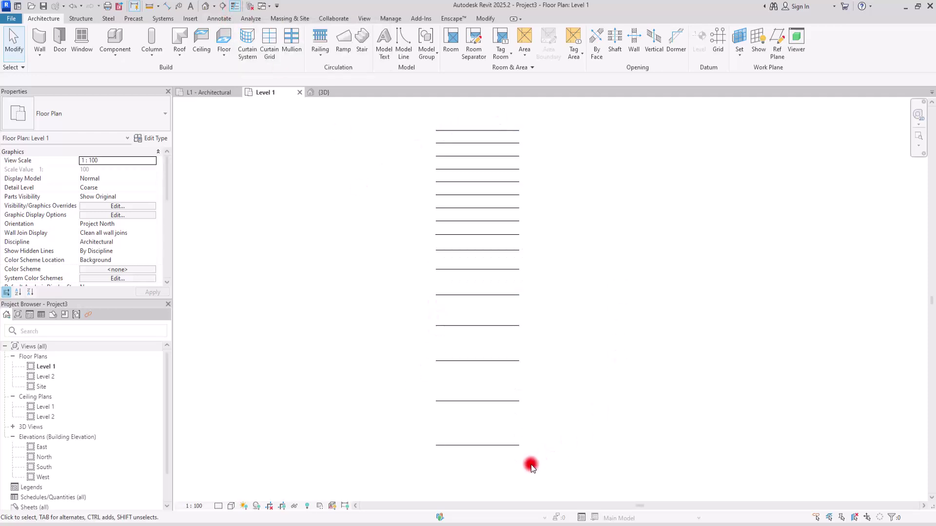
{"action": "left_click", "coordinate": [236, 7]}
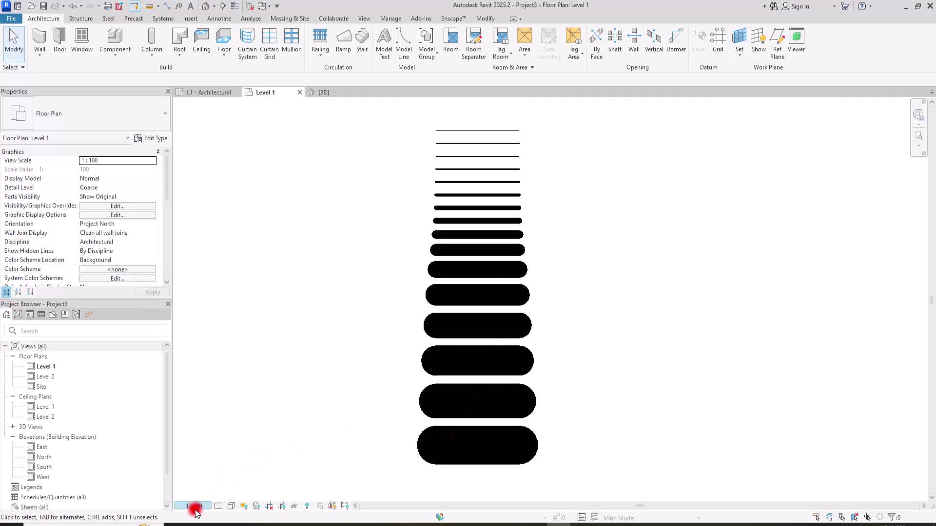
Step: Open the project's Line Weights settings and enlarge the dialog to fit all 16 model line weights
{"action": "left_click", "coordinate": [391, 19]}
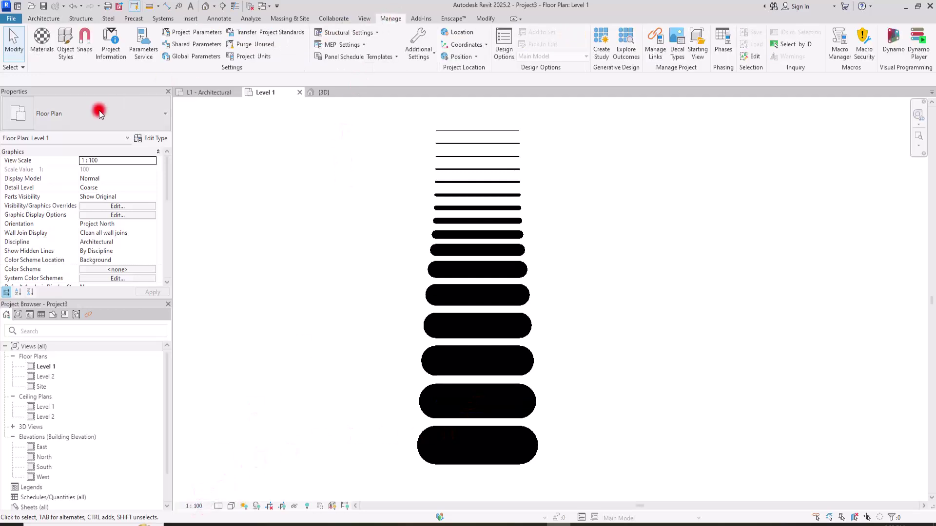
{"action": "left_click", "coordinate": [425, 55]}
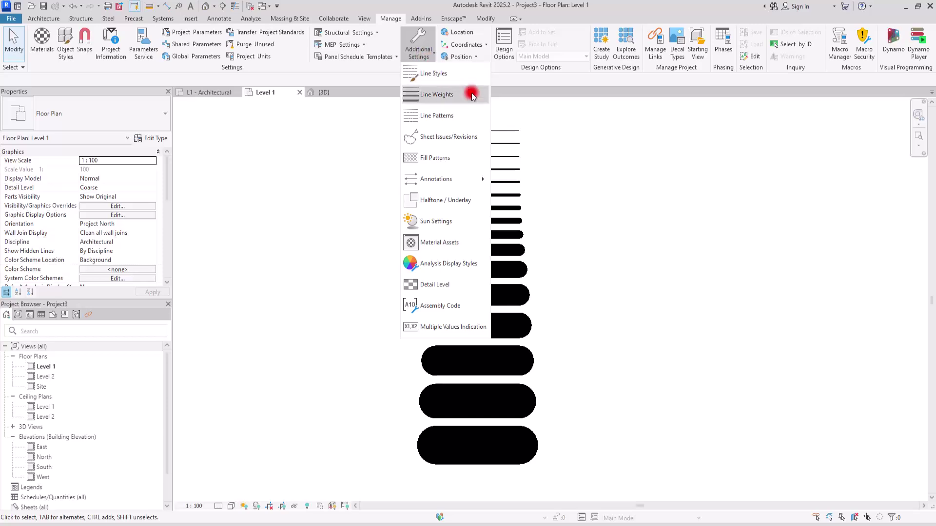
{"action": "left_click", "coordinate": [439, 95]}
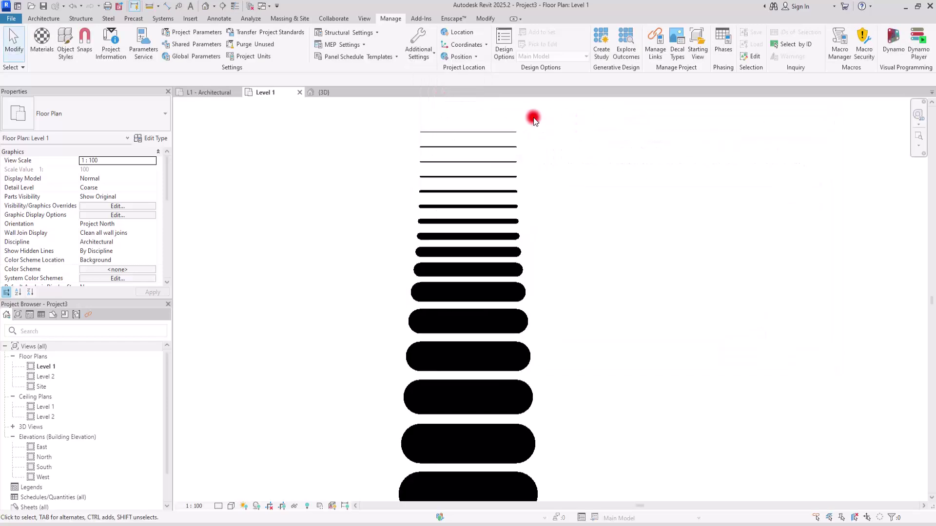
{"action": "scroll", "coordinate": [534, 119], "scroll_direction": "up", "scroll_amount": 5}
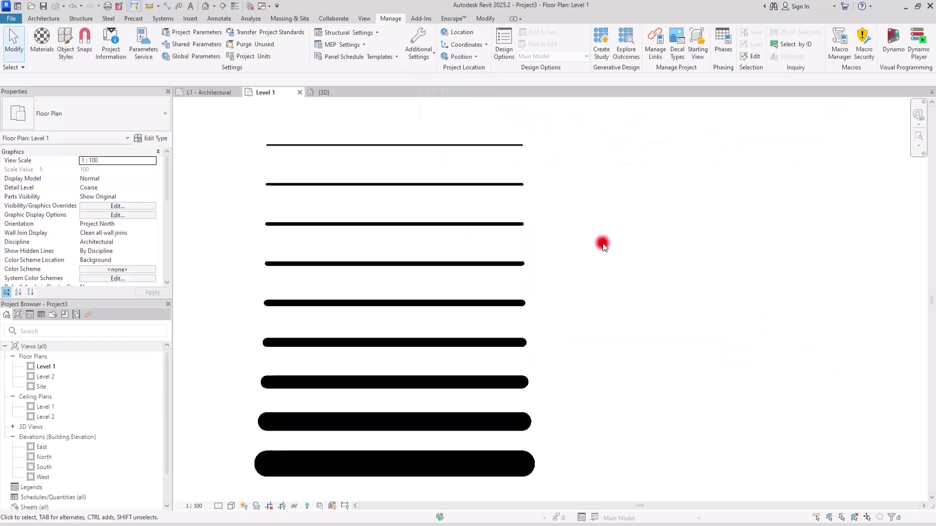
{"action": "left_click", "coordinate": [434, 57]}
{"action": "left_click", "coordinate": [443, 98]}
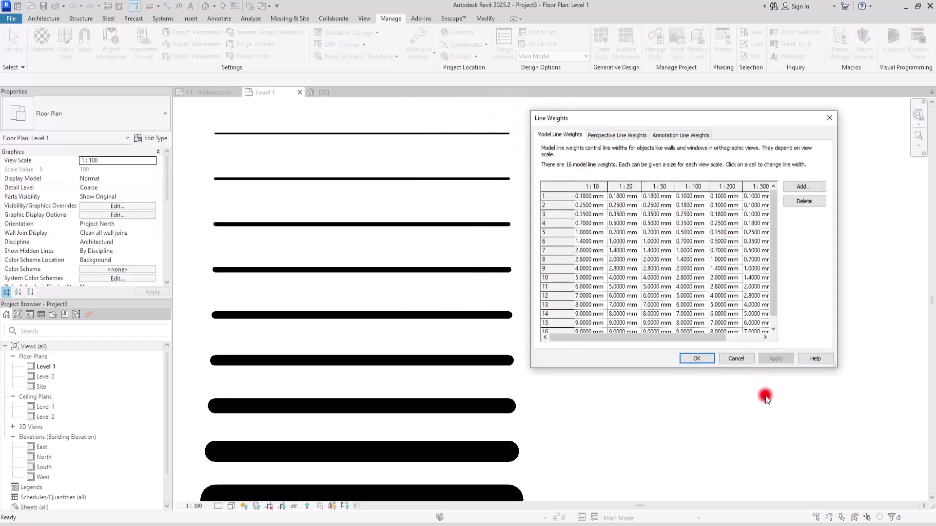
{"action": "left_click_drag", "start_coordinate": [817, 368], "coordinate": [817, 399]}
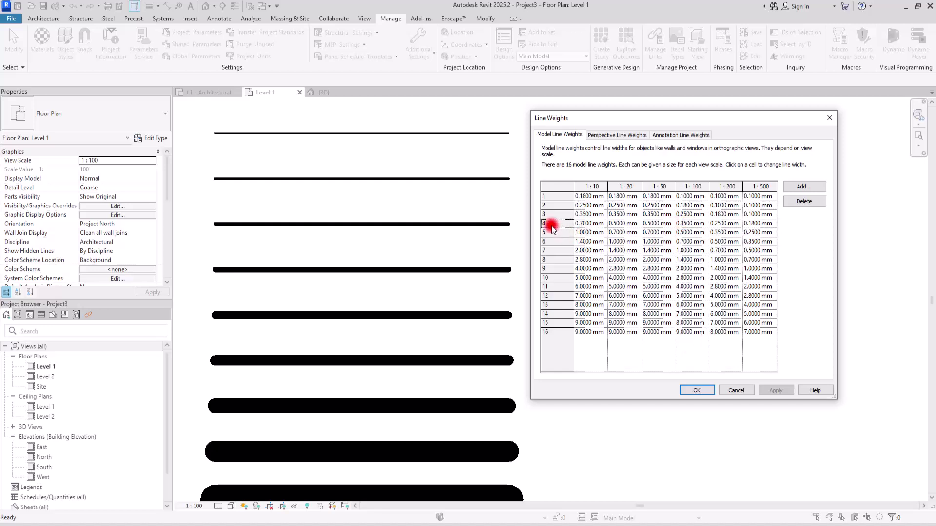
Step: Set model line weight 4 at scale 1:100 to 0.7 mm and apply the change
{"action": "left_click", "coordinate": [685, 225]}
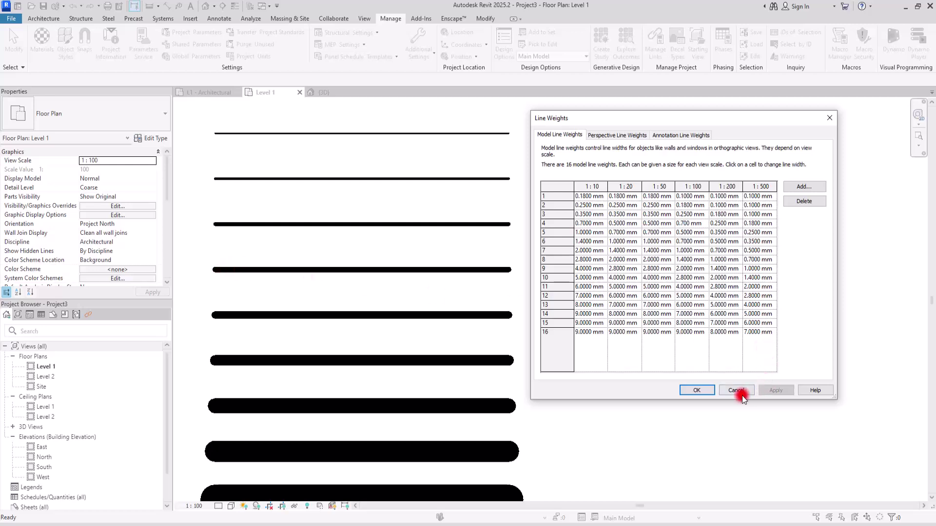
{"action": "left_click", "coordinate": [726, 336]}
{"action": "left_click", "coordinate": [775, 389]}
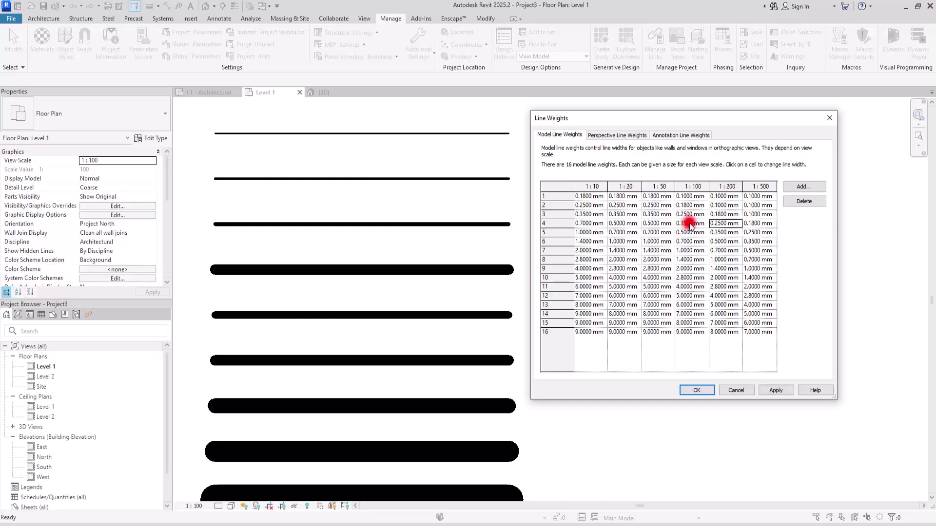
Step: Restore model line weight 4 at scale 1:100 to 0.35 mm, apply it, and accept the Line Weights settings
{"action": "left_click", "coordinate": [776, 390]}
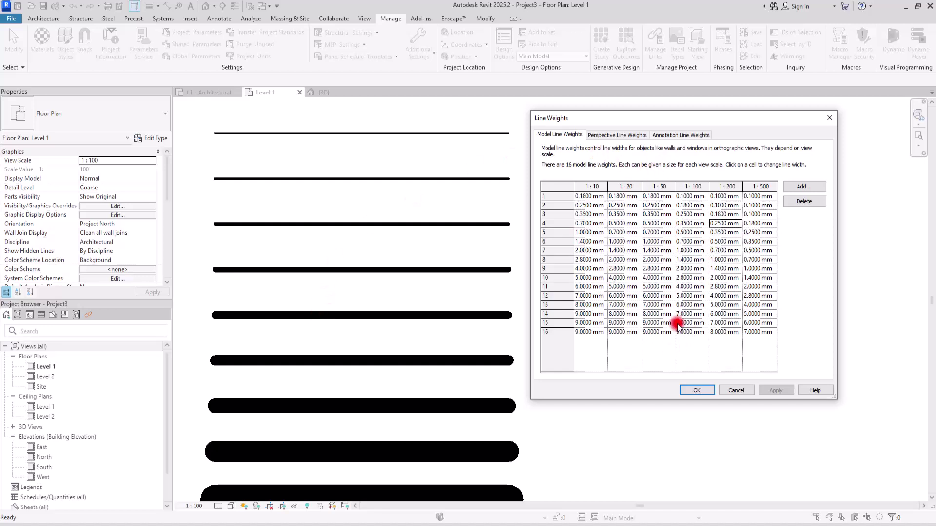
{"action": "left_click", "coordinate": [546, 343]}
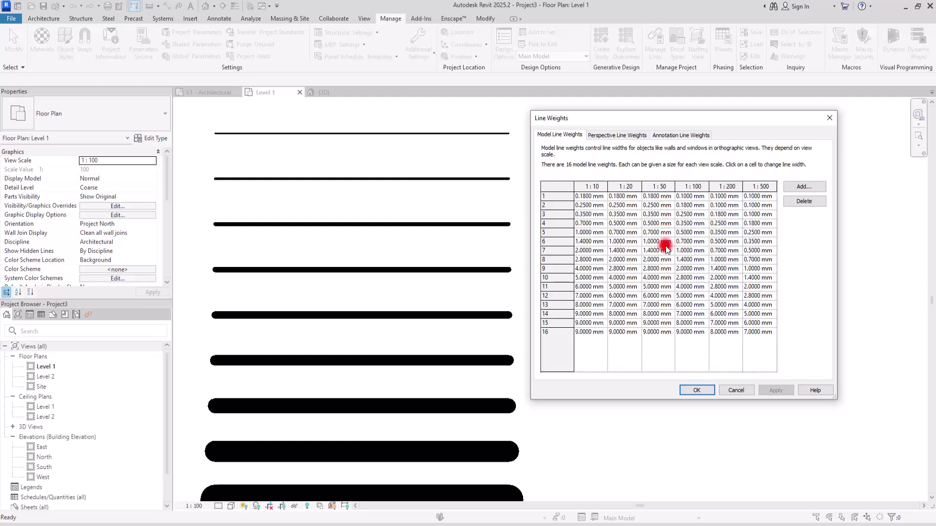
{"action": "left_click", "coordinate": [697, 390]}
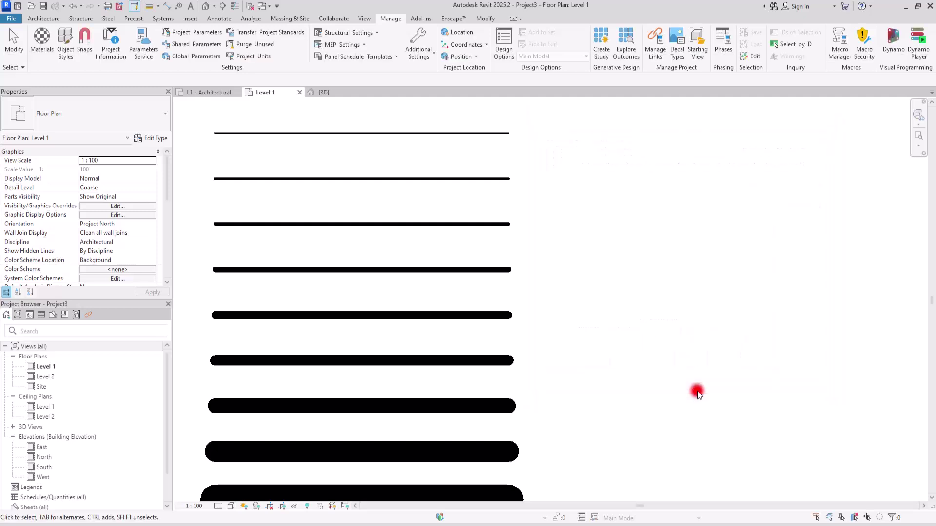
Step: Change the Level 1 view scale to 1:50 and after that to 1:20, comparing the line thicknesses
{"action": "left_click", "coordinate": [193, 505]}
{"action": "left_click", "coordinate": [216, 429]}
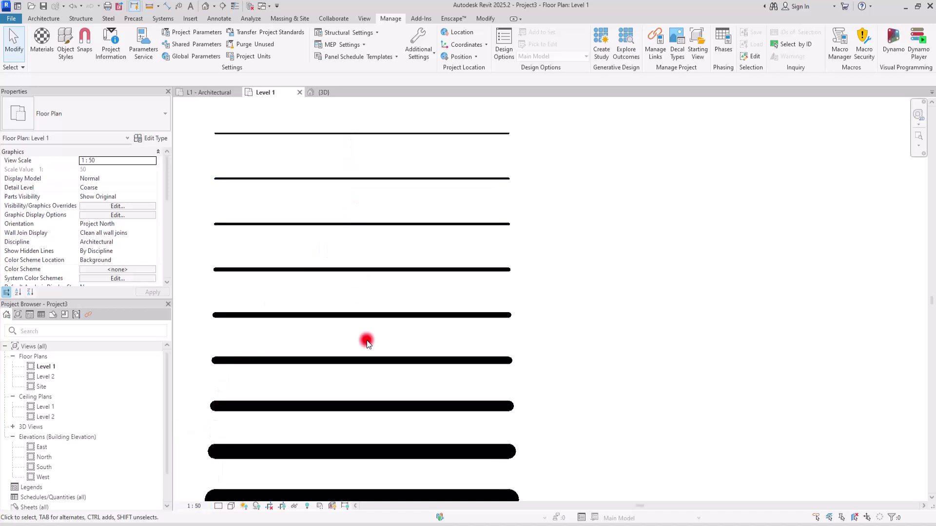
{"action": "left_click", "coordinate": [193, 506]}
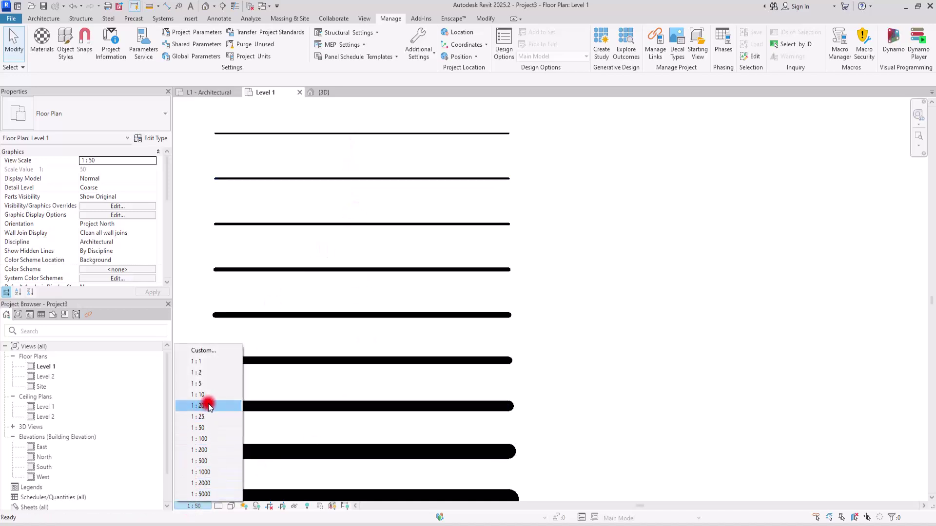
{"action": "left_click", "coordinate": [208, 405]}
{"action": "scroll", "coordinate": [516, 233], "scroll_direction": "down", "scroll_amount": 3}
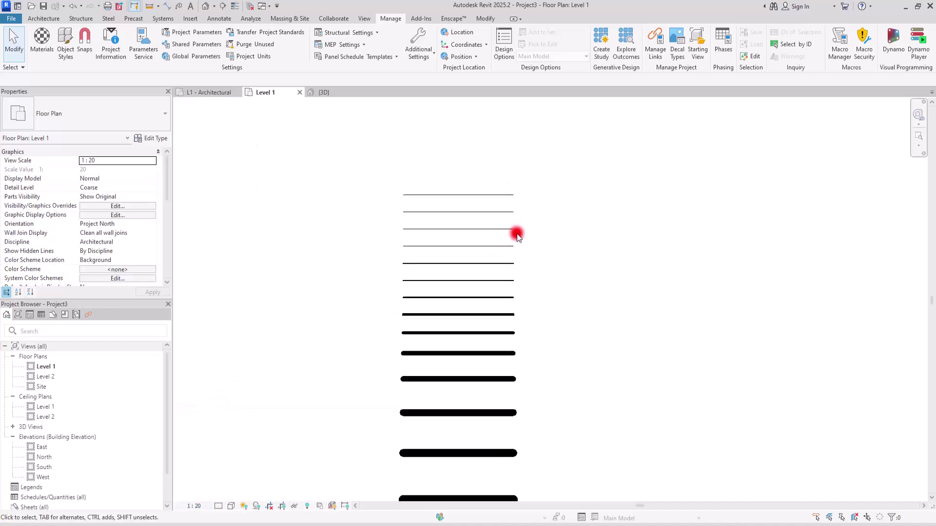
{"action": "scroll", "coordinate": [517, 233], "scroll_direction": "down", "scroll_amount": 2}
{"action": "scroll", "coordinate": [505, 176], "scroll_direction": "down", "scroll_amount": 1}
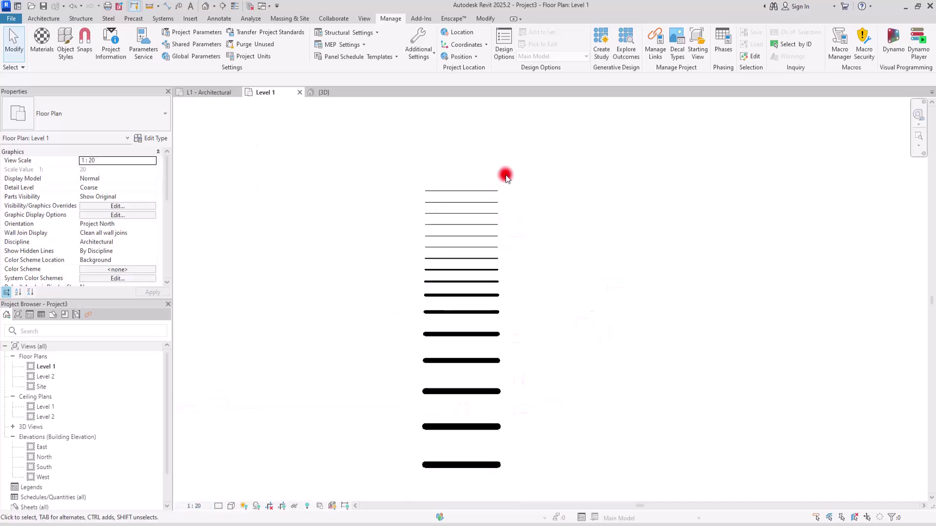
{"action": "scroll", "coordinate": [441, 253], "scroll_direction": "up", "scroll_amount": 4}
{"action": "scroll", "coordinate": [460, 274], "scroll_direction": "up", "scroll_amount": 1}
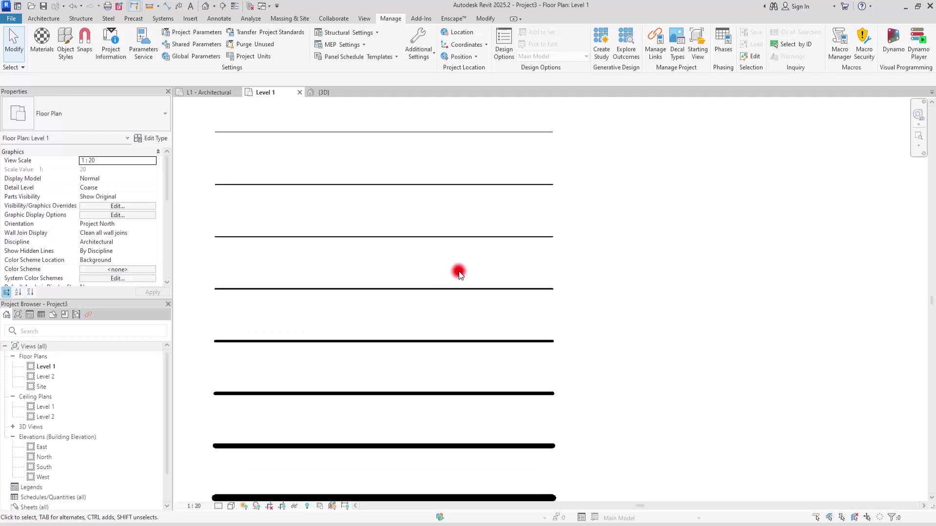
Step: Switch the Level 1 view scale to 1:50 and finally back to 1:100
{"action": "left_click", "coordinate": [195, 506]}
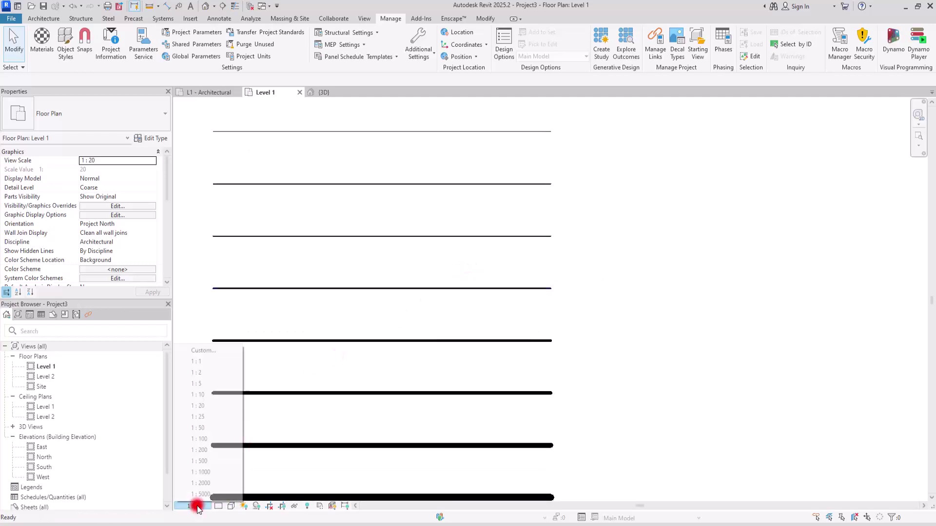
{"action": "left_click", "coordinate": [211, 428]}
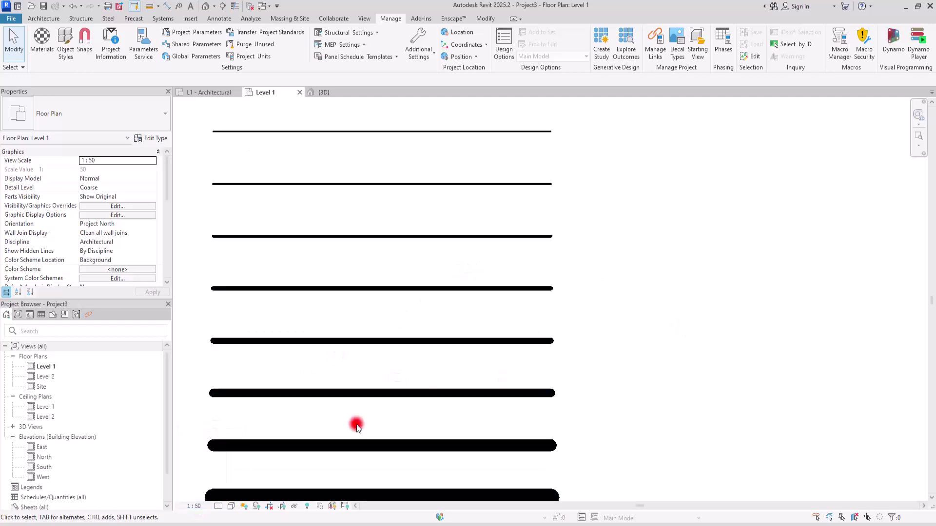
{"action": "left_click", "coordinate": [187, 507]}
{"action": "left_click", "coordinate": [213, 438]}
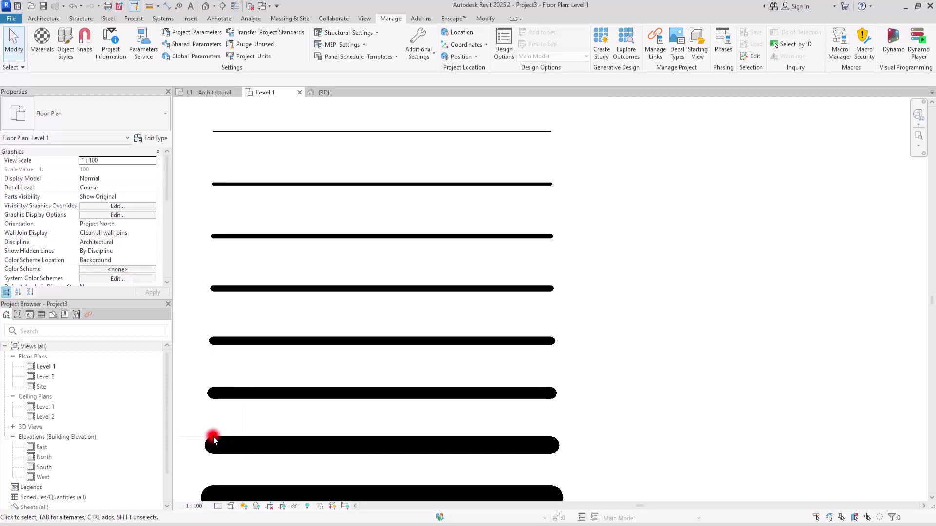
Step: Review the model, perspective and annotation line weight tables in the Line Weights settings and close them with the values kept
{"action": "left_click", "coordinate": [418, 49]}
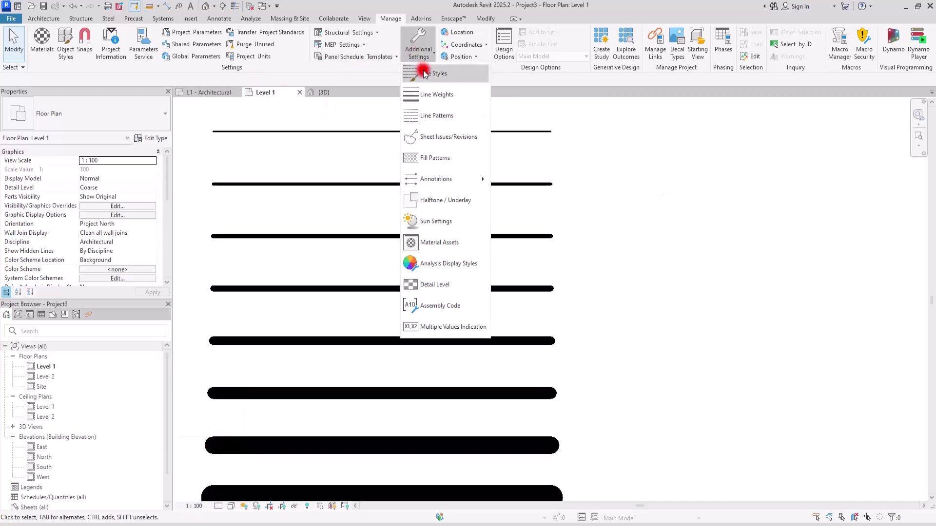
{"action": "left_click", "coordinate": [433, 94]}
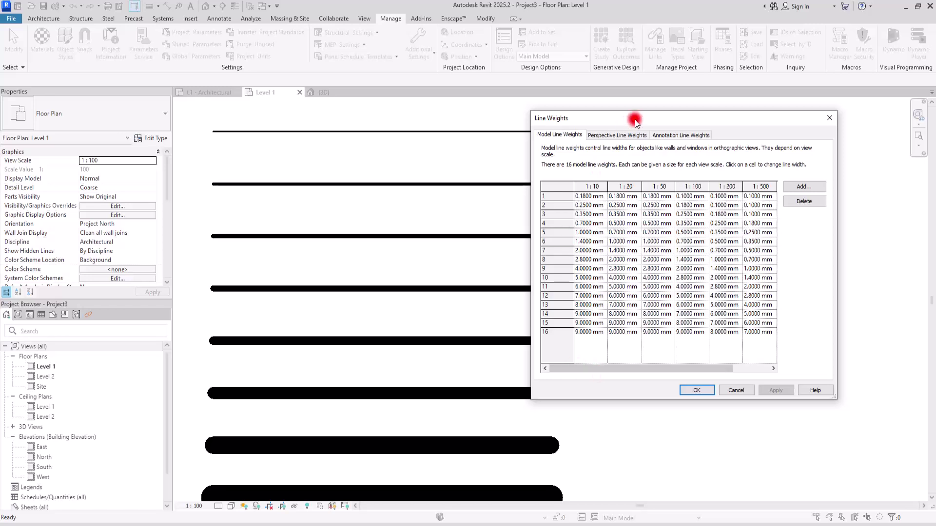
{"action": "left_click_drag", "start_coordinate": [635, 118], "coordinate": [689, 115]}
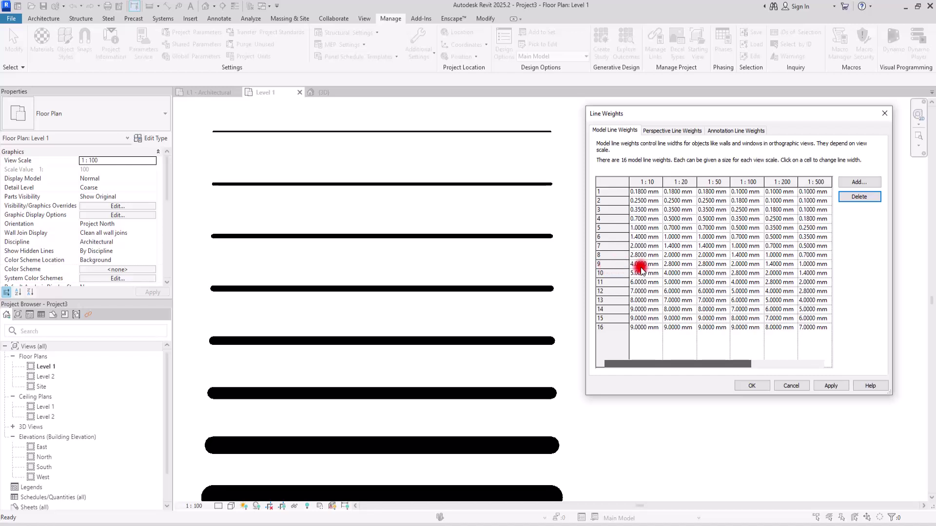
{"action": "left_click", "coordinate": [711, 264]}
{"action": "double_click", "coordinate": [708, 264]}
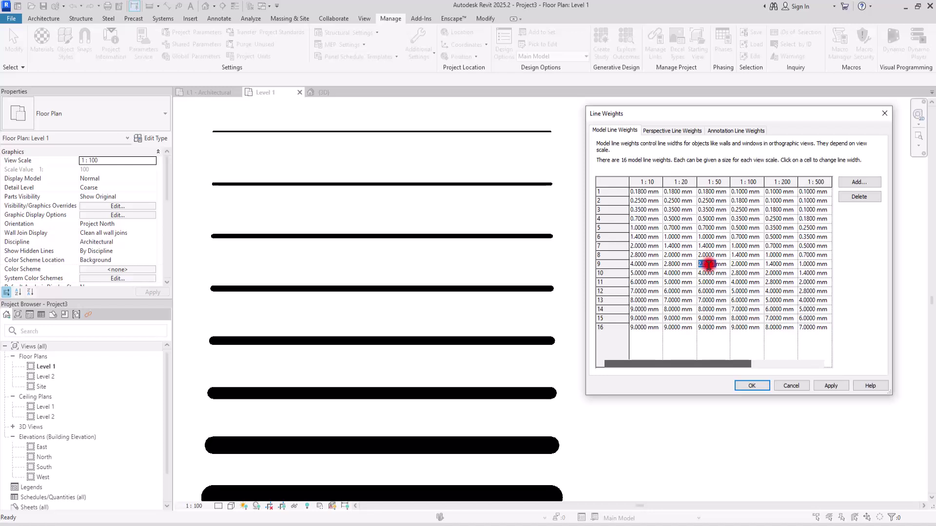
{"action": "left_click", "coordinate": [678, 132]}
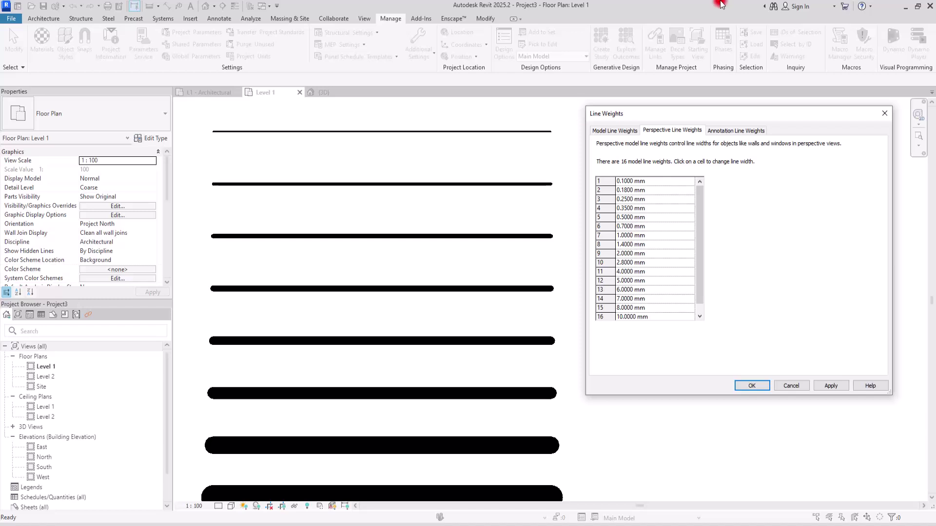
{"action": "left_click", "coordinate": [728, 132]}
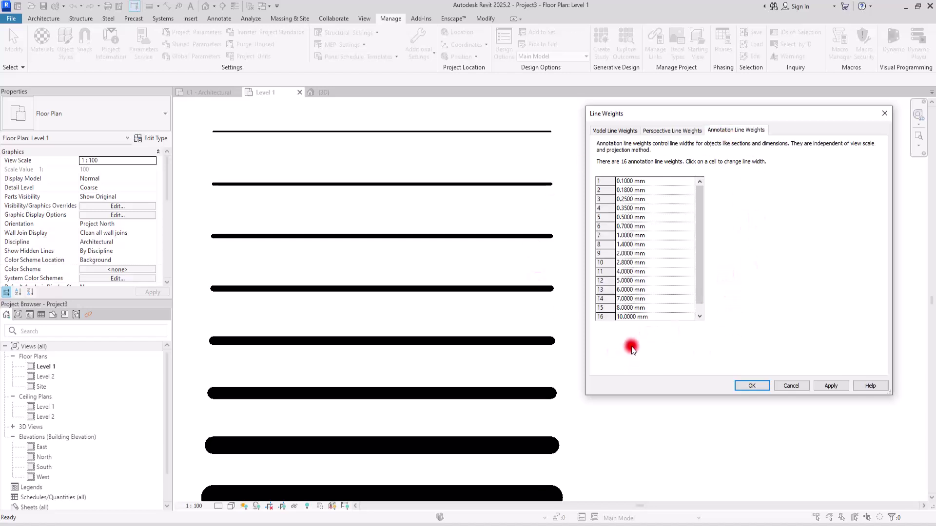
{"action": "left_click", "coordinate": [751, 386]}
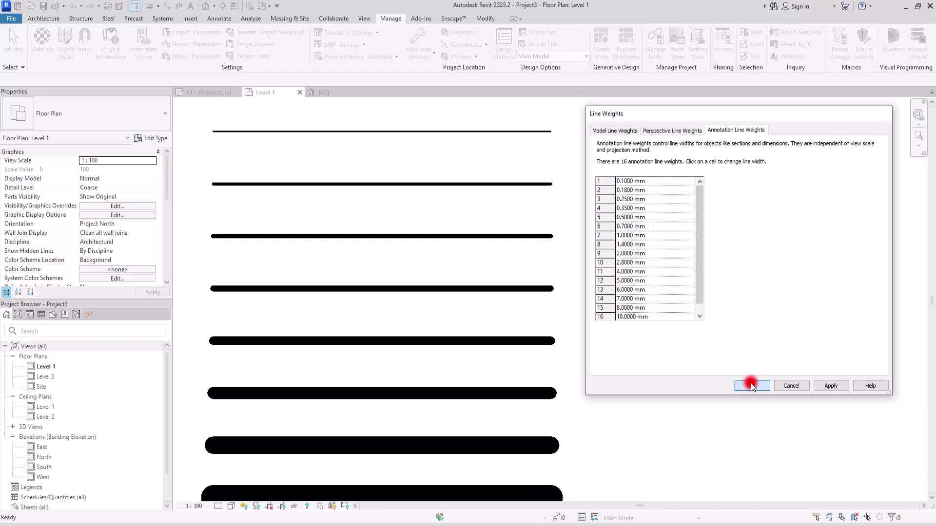
Step: In the {3D} view, seen from the top, draw a horizontal Generic - 200mm wall about 3.3 m long
{"action": "left_click", "coordinate": [324, 93]}
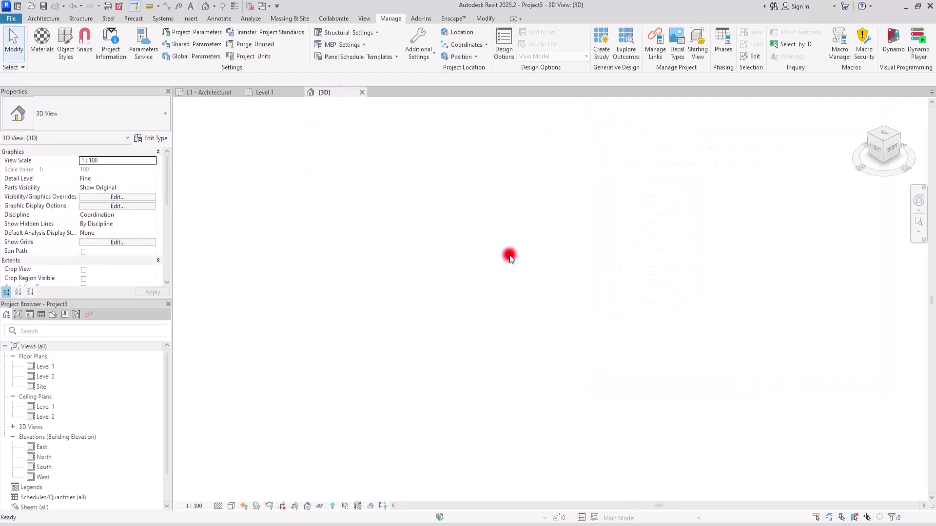
{"action": "left_click", "coordinate": [883, 138]}
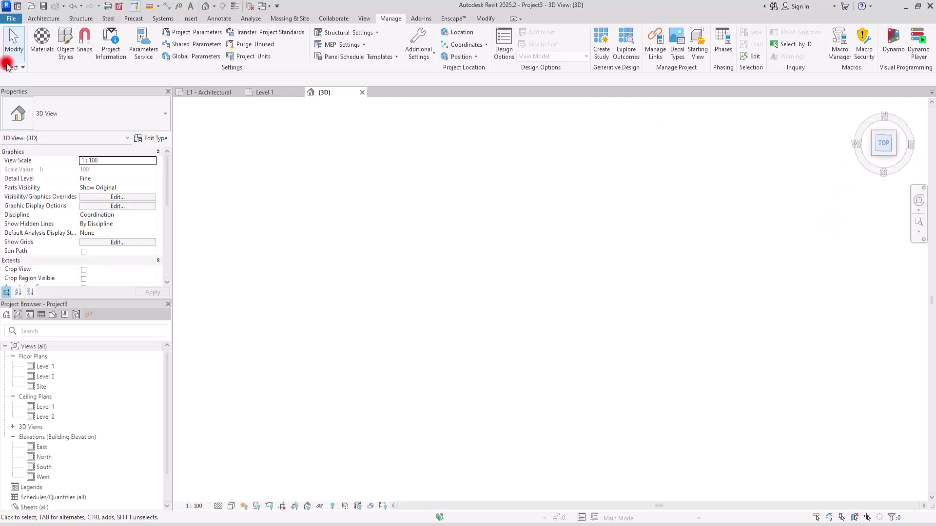
{"action": "left_click", "coordinate": [43, 18]}
{"action": "left_click", "coordinate": [42, 39]}
{"action": "left_click", "coordinate": [343, 289]}
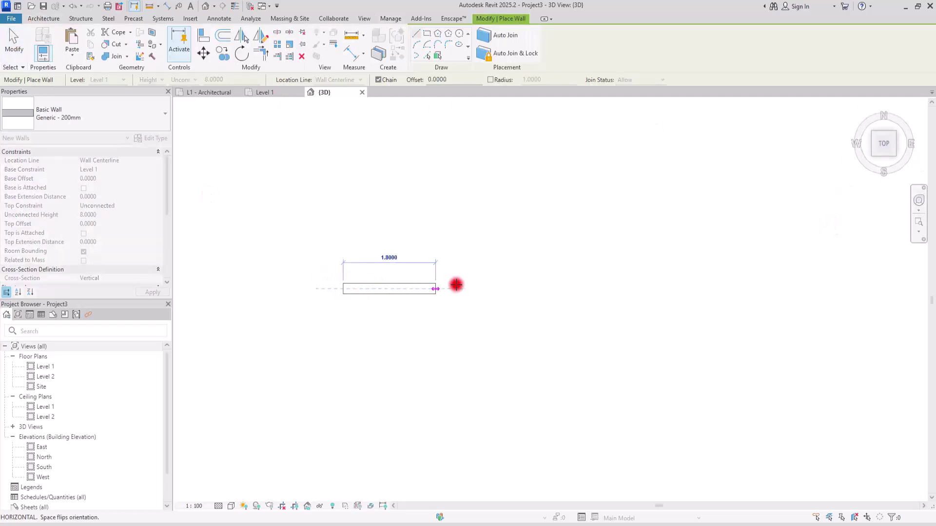
{"action": "left_click", "coordinate": [513, 288]}
{"action": "key", "text": "Escape"}
{"action": "key", "text": "Escape"}
Step: Place an M_Window-Casement-Double 1400 x 1800mm window centred in the lower part of the wall's front face
{"action": "middle_click_drag", "start_coordinate": [374, 339], "coordinate": [509, 364], "text": "shift"}
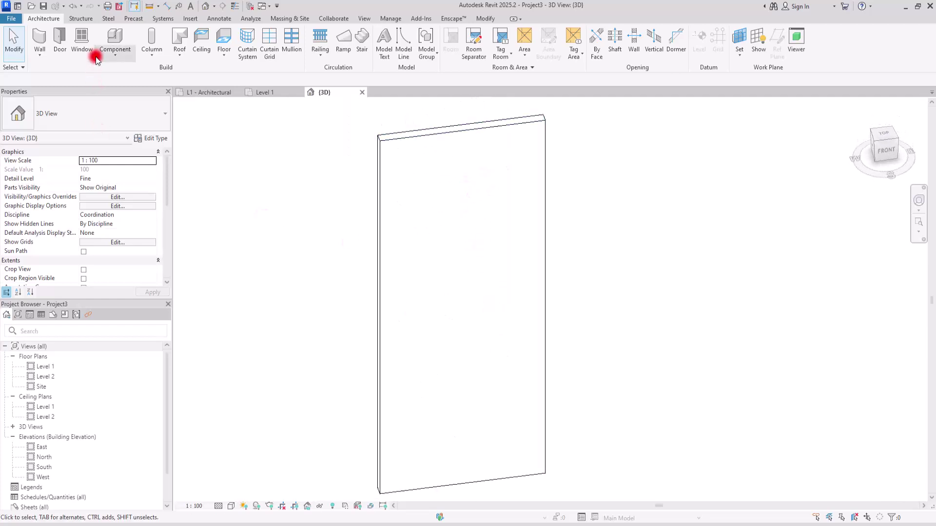
{"action": "left_click", "coordinate": [82, 39]}
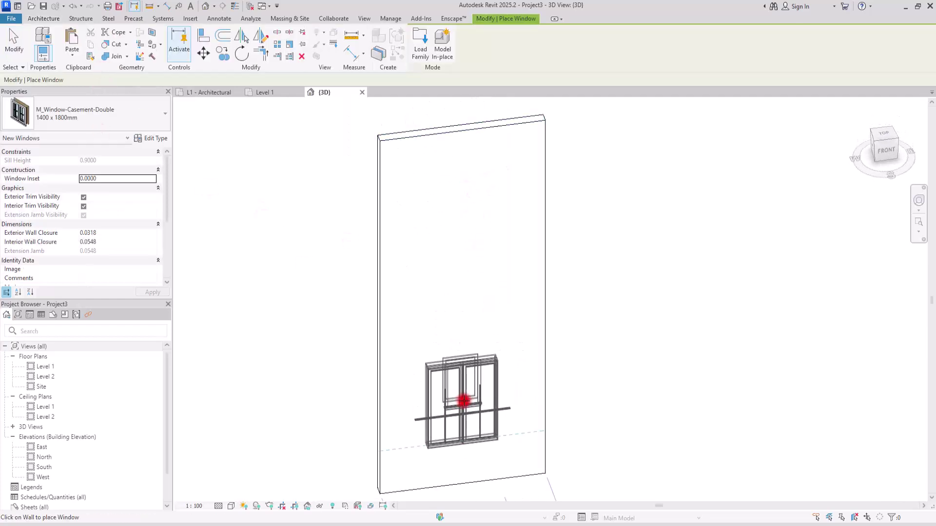
{"action": "left_click", "coordinate": [464, 401]}
{"action": "key", "text": "Escape"}
{"action": "key", "text": "Escape"}
{"action": "scroll", "coordinate": [383, 264], "scroll_direction": "down", "scroll_amount": 2}
{"action": "middle_click_drag", "start_coordinate": [415, 364], "coordinate": [437, 369]}
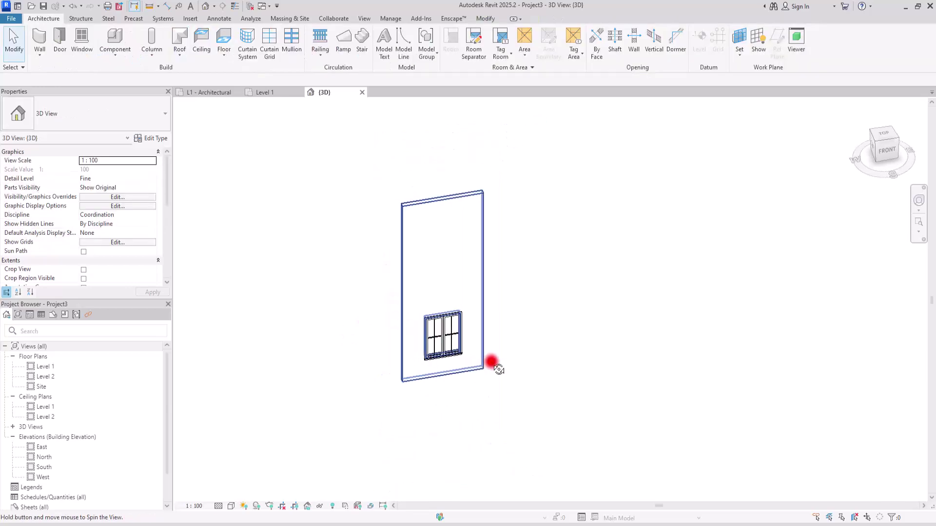
Step: Isolate the casement window with a Selection Box and view the cut wall's upper corner and window edges up close
{"action": "left_click", "coordinate": [440, 337]}
{"action": "left_click", "coordinate": [313, 58]}
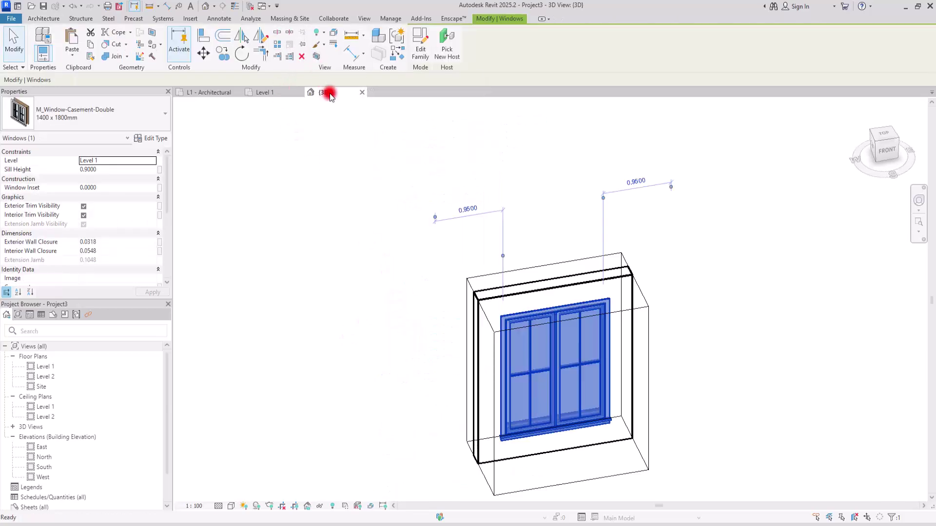
{"action": "middle_click_drag", "start_coordinate": [517, 382], "coordinate": [630, 385], "text": "shift"}
{"action": "scroll", "coordinate": [556, 359], "scroll_direction": "up", "scroll_amount": 3}
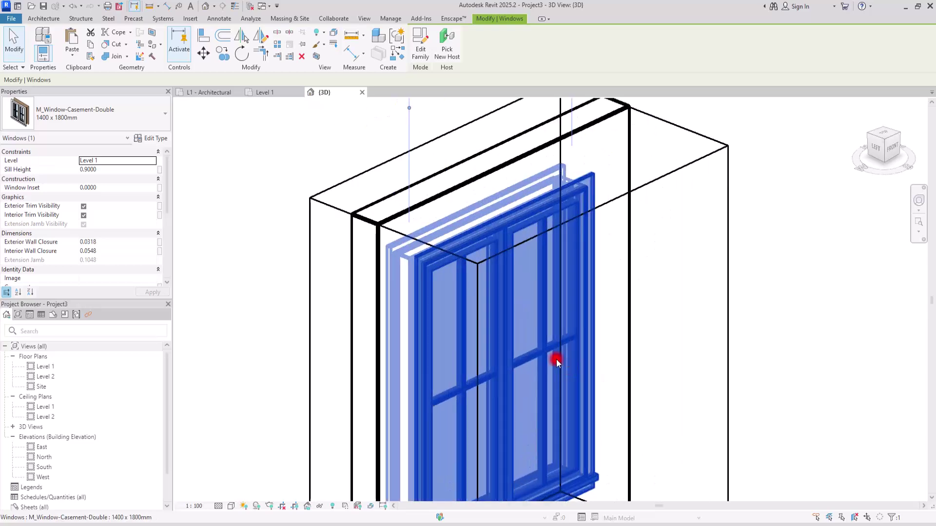
{"action": "left_click", "coordinate": [367, 138]}
{"action": "scroll", "coordinate": [501, 217], "scroll_direction": "up", "scroll_amount": 3}
{"action": "scroll", "coordinate": [608, 266], "scroll_direction": "up", "scroll_amount": 3}
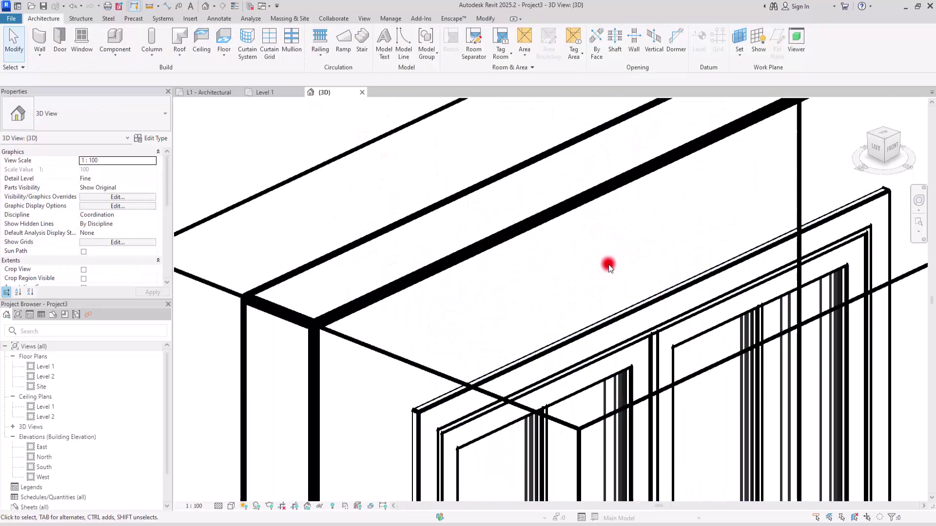
Step: Hide the section box element in the 3D view and compare the line thicknesses of the wall and window
{"action": "left_click", "coordinate": [283, 153]}
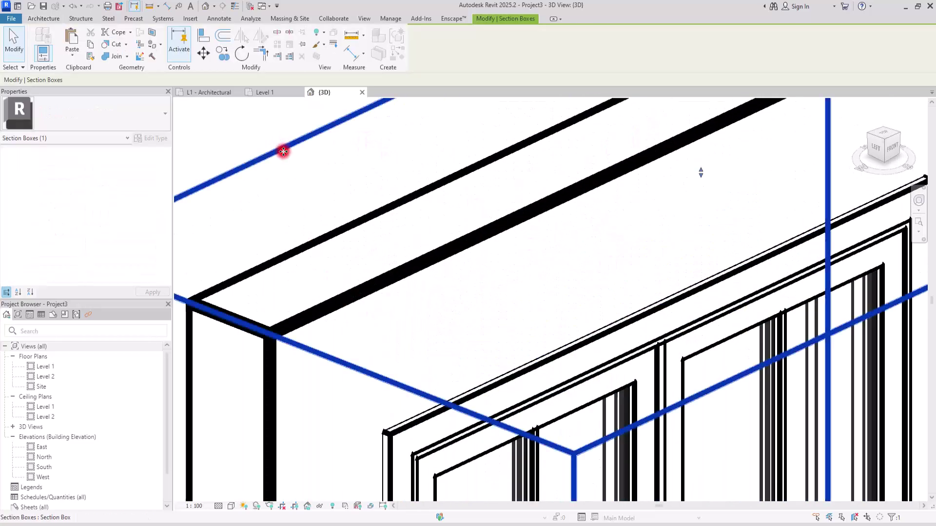
{"action": "right_click", "coordinate": [284, 151]}
{"action": "mouse_move", "coordinate": [390, 198]}
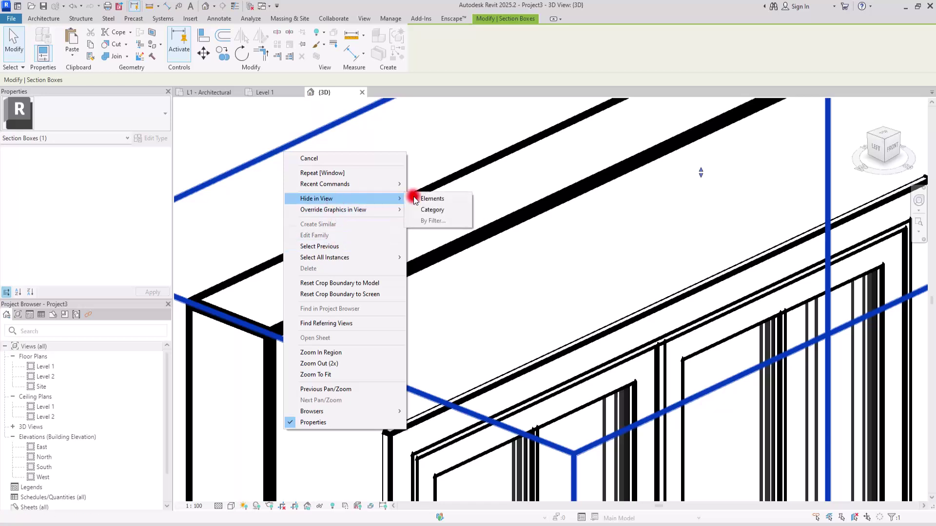
{"action": "left_click", "coordinate": [450, 198]}
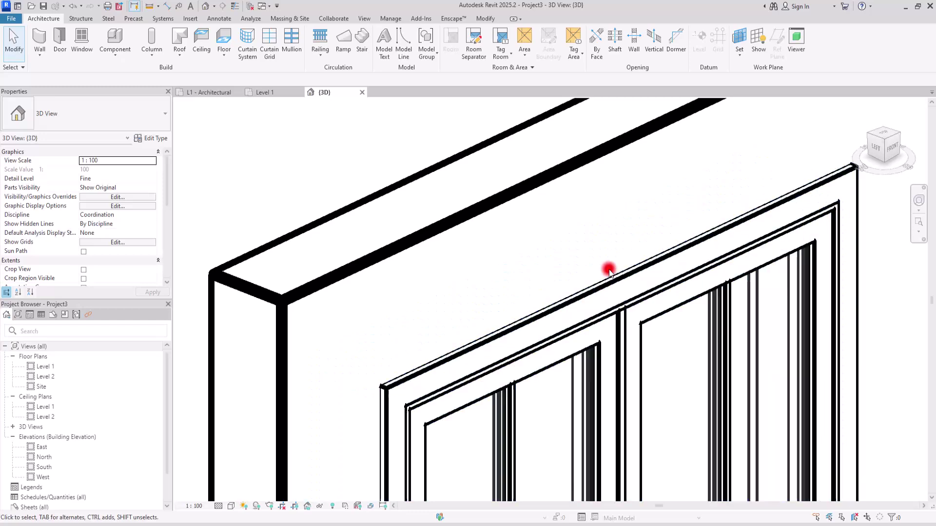
{"action": "scroll", "coordinate": [585, 151], "scroll_direction": "up", "scroll_amount": 4}
{"action": "scroll", "coordinate": [523, 172], "scroll_direction": "down", "scroll_amount": 5}
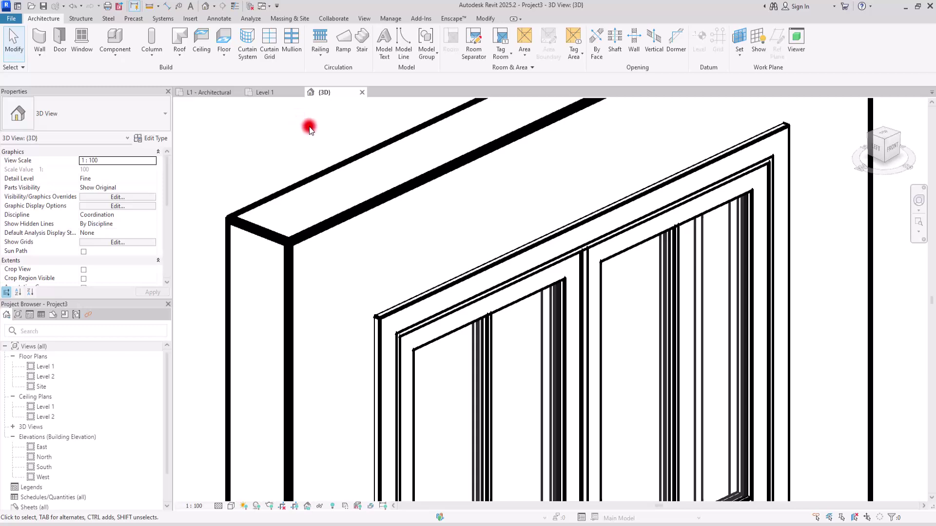
Step: Open Object Styles and examine the projection and cut line weights of the Doors and Walls categories beside the model
{"action": "left_click", "coordinate": [390, 19]}
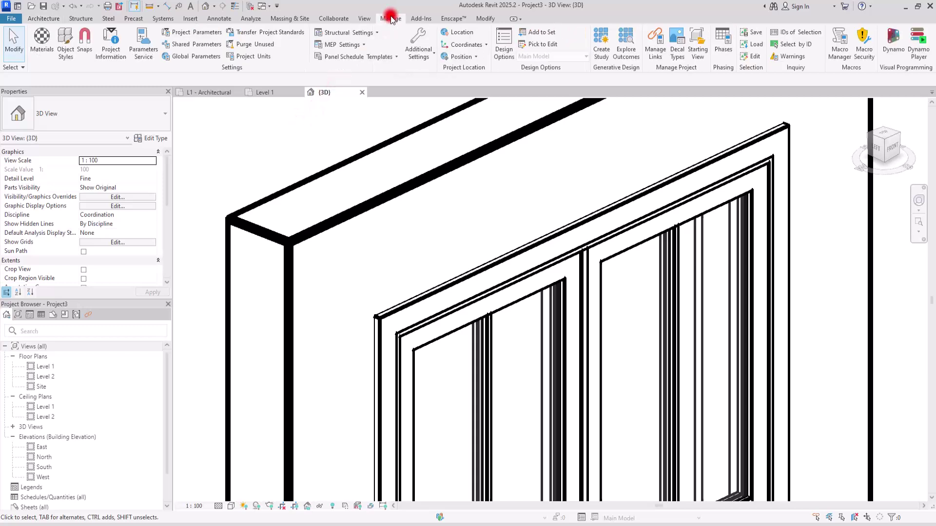
{"action": "left_click", "coordinate": [64, 47]}
{"action": "left_click_drag", "start_coordinate": [535, 76], "coordinate": [466, 108]}
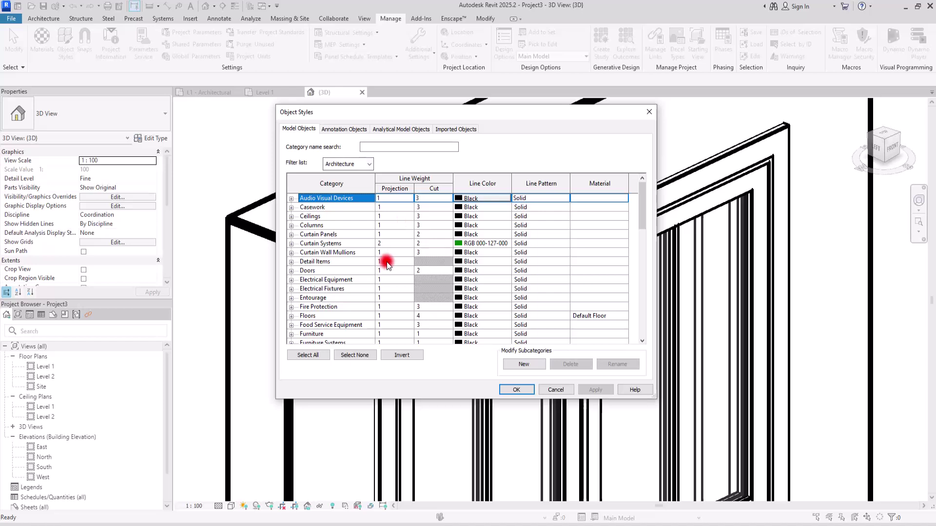
{"action": "left_click", "coordinate": [317, 271]}
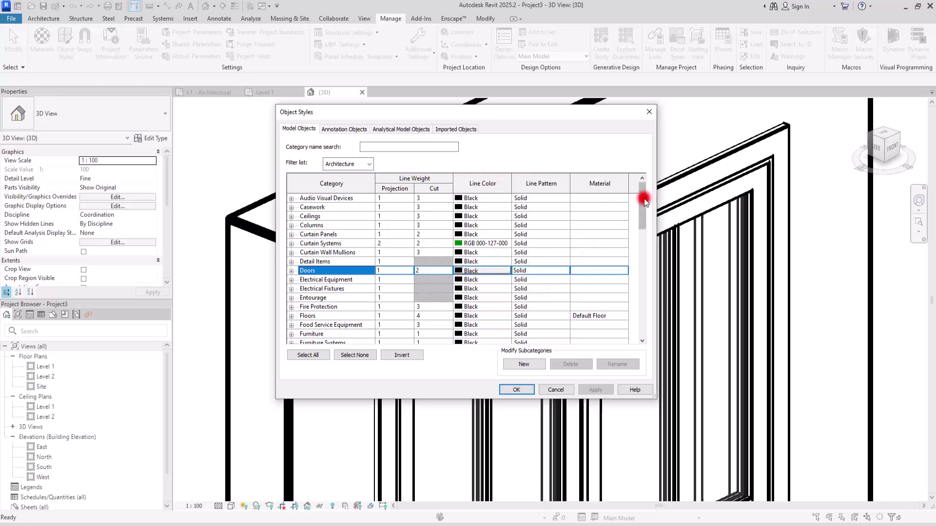
{"action": "left_click_drag", "start_coordinate": [641, 195], "coordinate": [642, 317]}
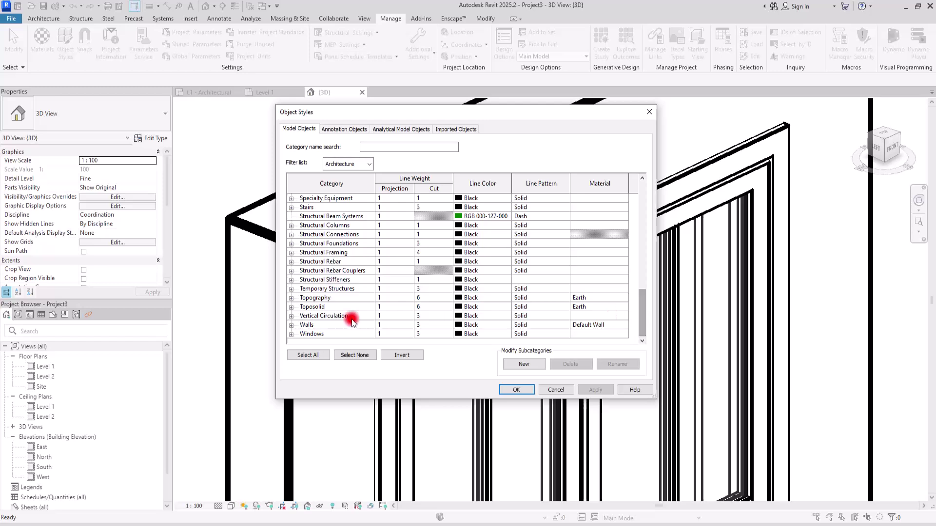
{"action": "left_click", "coordinate": [324, 325]}
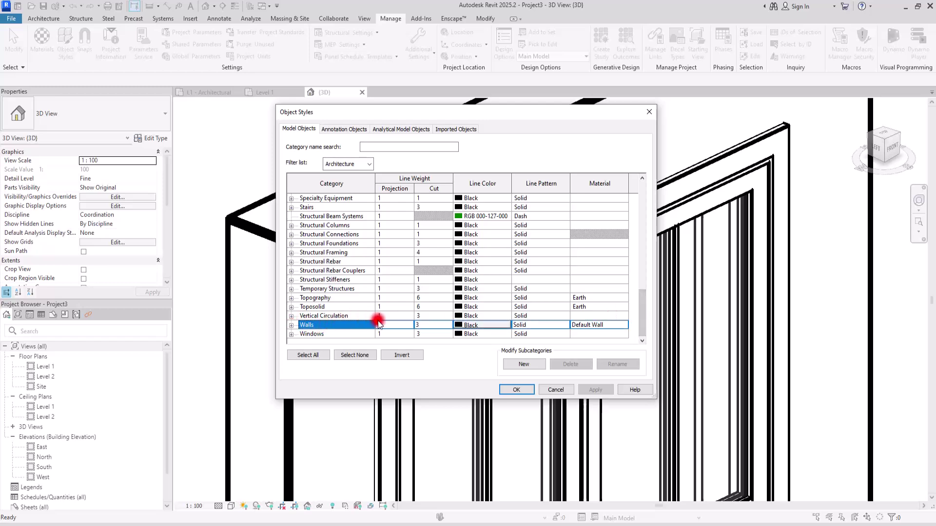
{"action": "left_click_drag", "start_coordinate": [397, 113], "coordinate": [600, 99]}
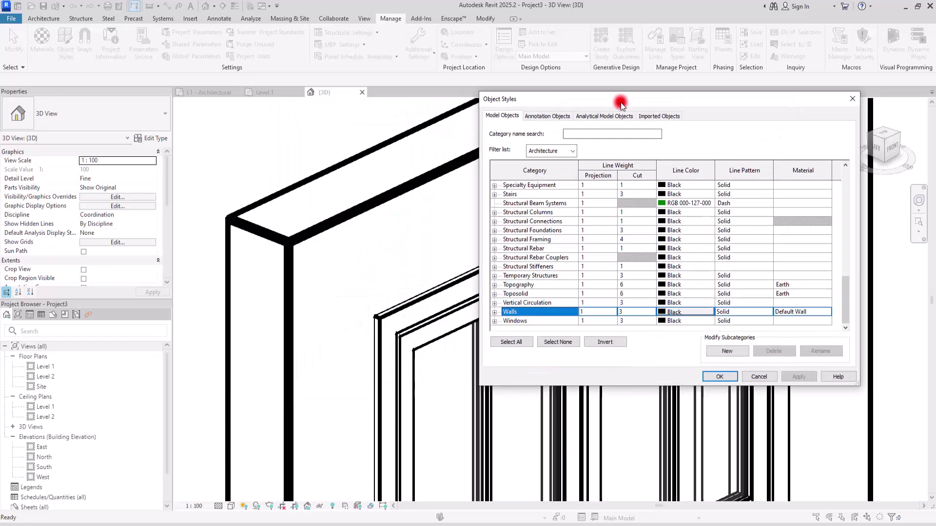
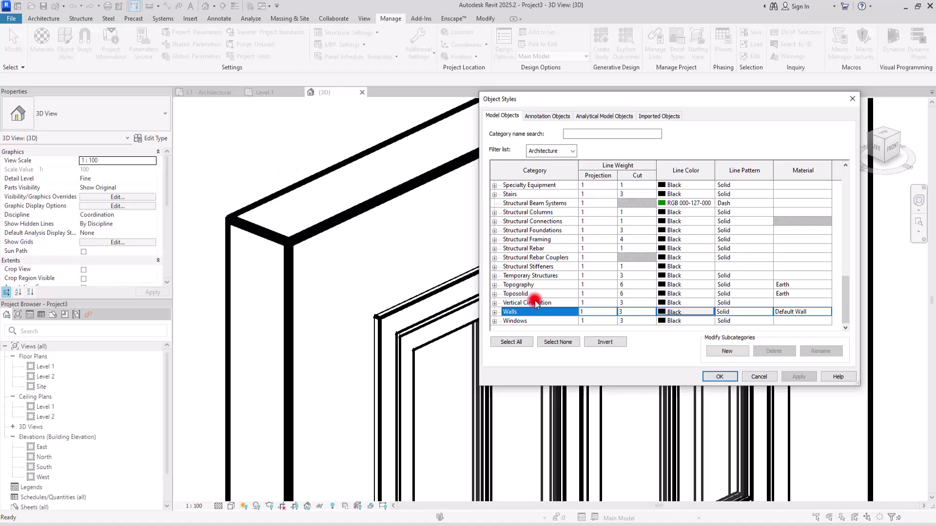
Step: Expand the Windows category and examine the cut line weights of its subcategories, including Hidden Lines, Frame/Mullion, Muntin, Opening and Sill/Head
{"action": "left_click", "coordinate": [530, 322]}
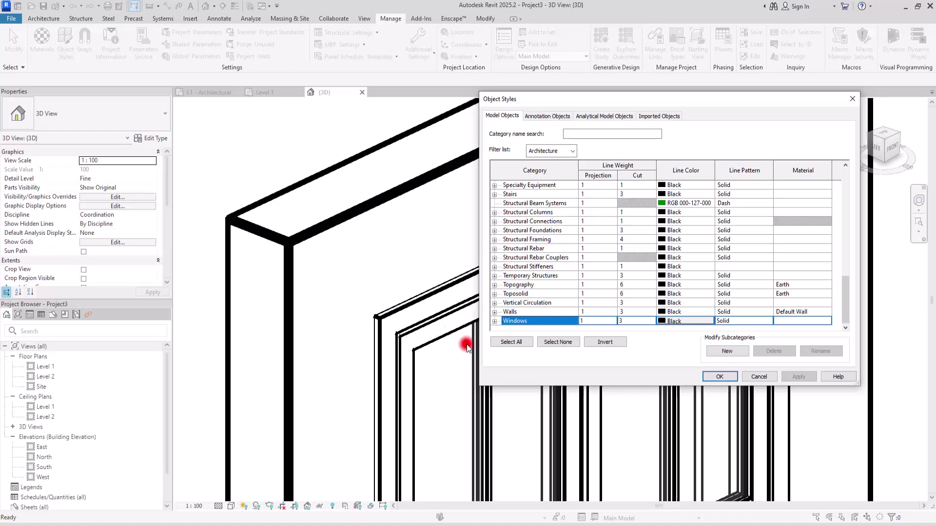
{"action": "left_click", "coordinate": [494, 322]}
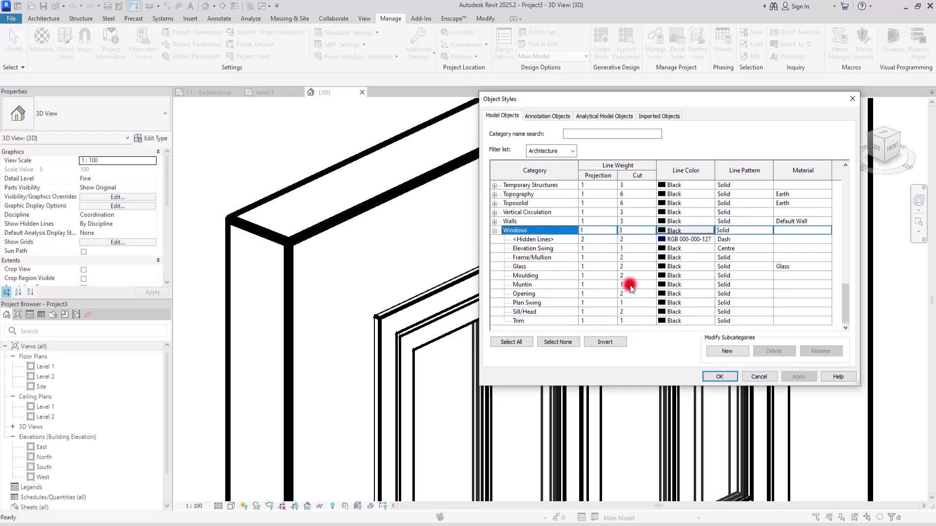
{"action": "left_click", "coordinate": [630, 240]}
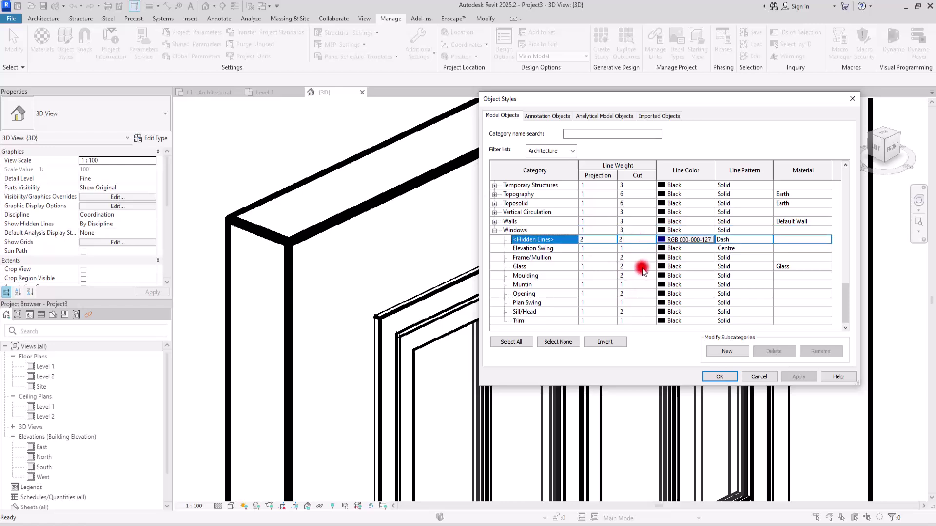
{"action": "left_click", "coordinate": [632, 259]}
{"action": "left_click", "coordinate": [633, 285]}
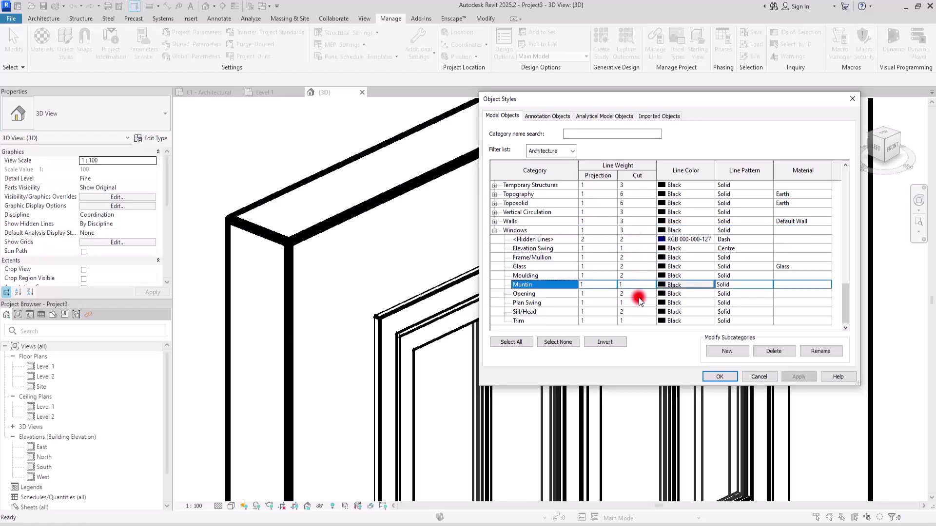
{"action": "left_click", "coordinate": [637, 294]}
{"action": "left_click", "coordinate": [628, 312]}
{"action": "left_click", "coordinate": [628, 303]}
{"action": "left_click", "coordinate": [630, 313]}
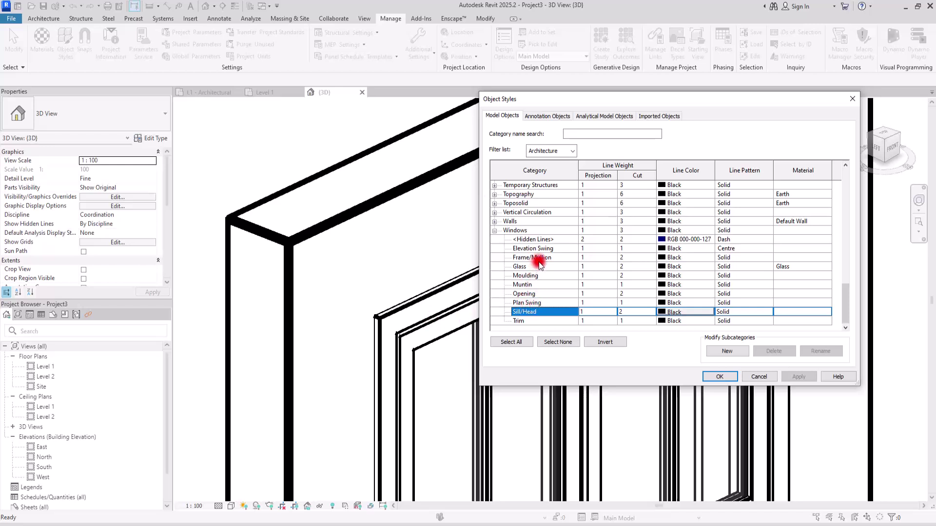
Step: Expand the Walls category and examine the line weights of its Hidden Lines, Common Edges and Wall Sweep - Cornice subcategories
{"action": "left_click", "coordinate": [494, 221]}
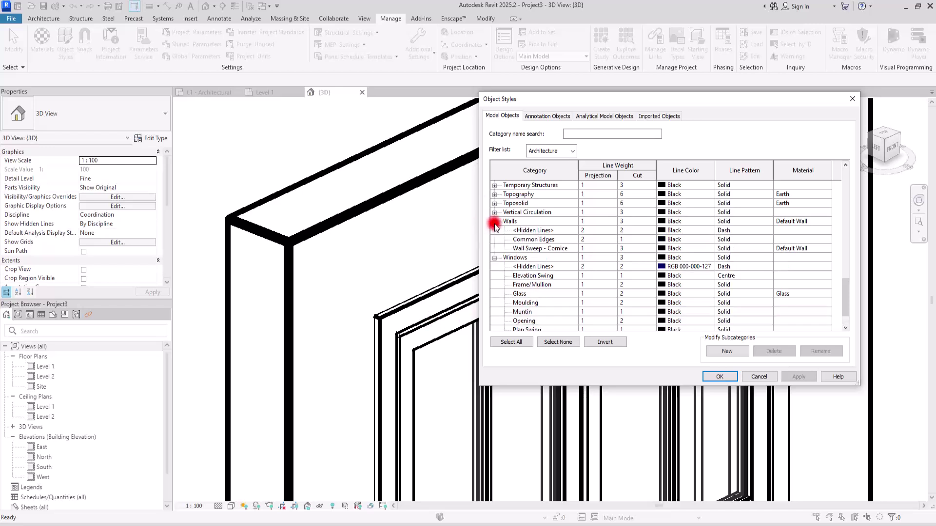
{"action": "left_click", "coordinate": [528, 241]}
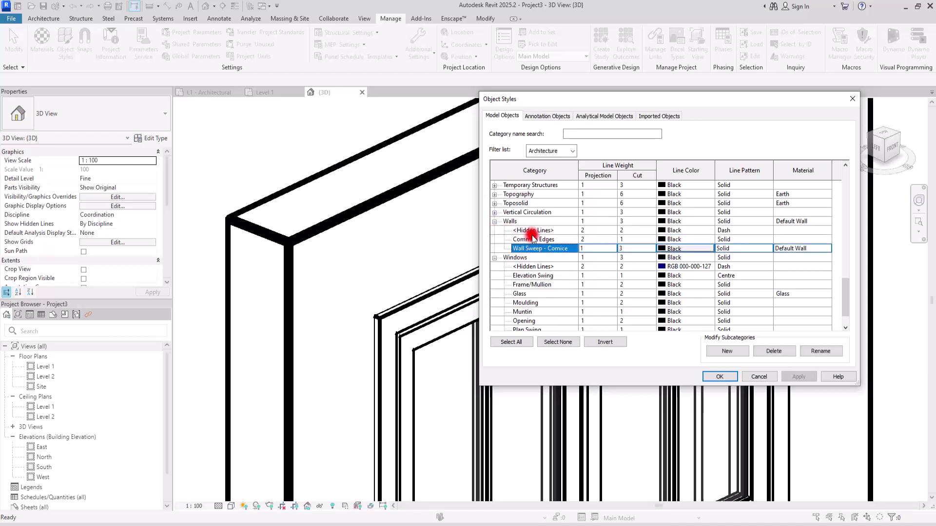
{"action": "left_click", "coordinate": [531, 232]}
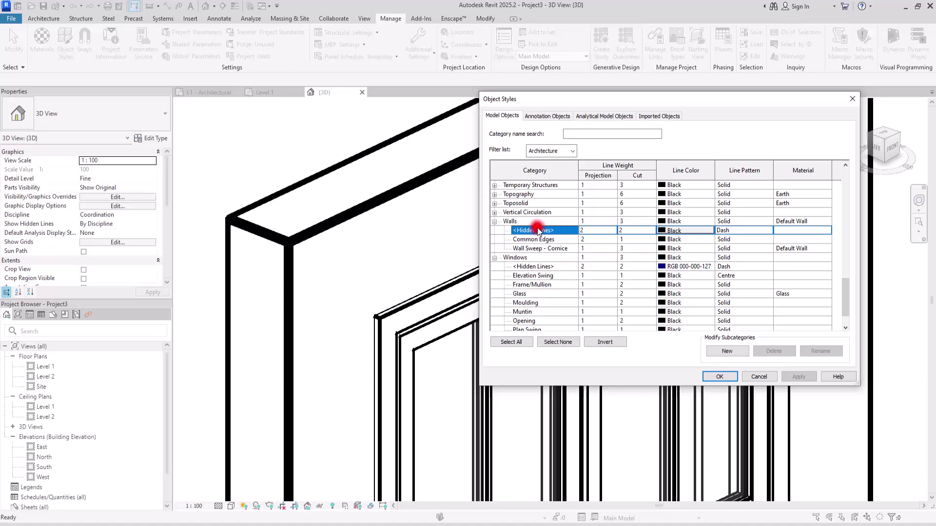
Step: Close Object Styles and pull one side of the hidden section box inward so it cuts through the window in the 3D view
{"action": "scroll", "coordinate": [578, 284], "scroll_direction": "down", "scroll_amount": 1}
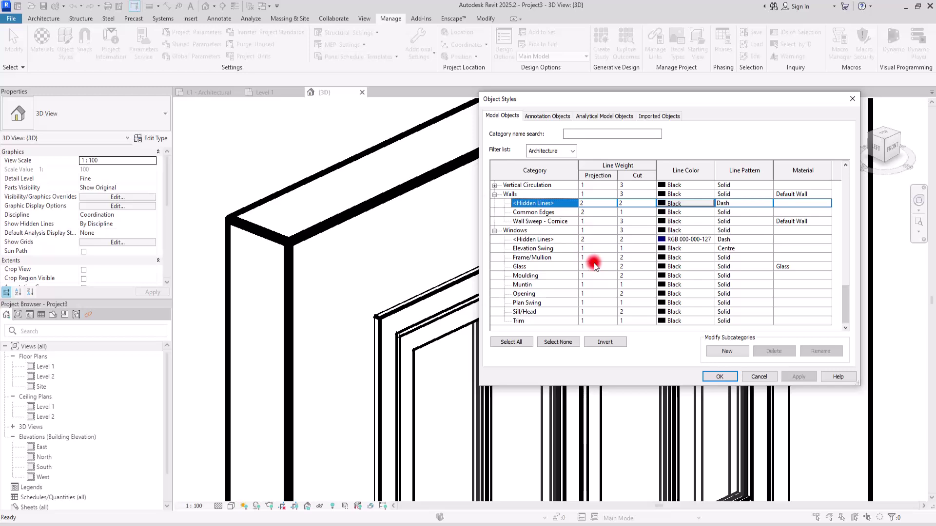
{"action": "left_click", "coordinate": [720, 376]}
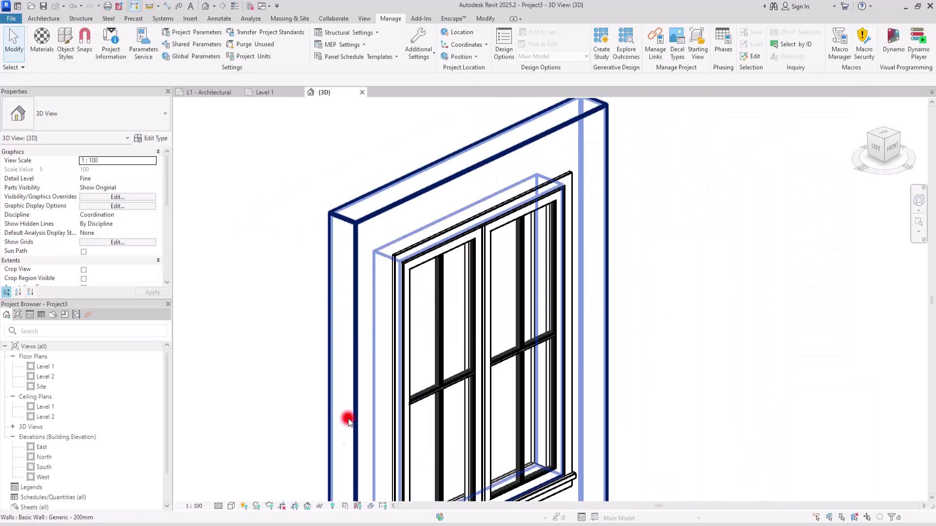
{"action": "left_click", "coordinate": [333, 506]}
{"action": "left_click", "coordinate": [318, 207]}
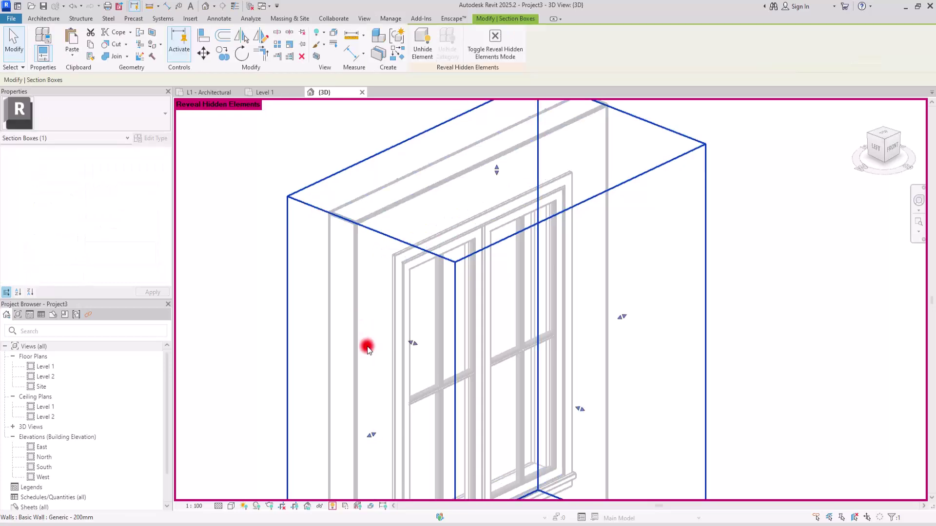
{"action": "left_click_drag", "start_coordinate": [373, 435], "coordinate": [449, 387]}
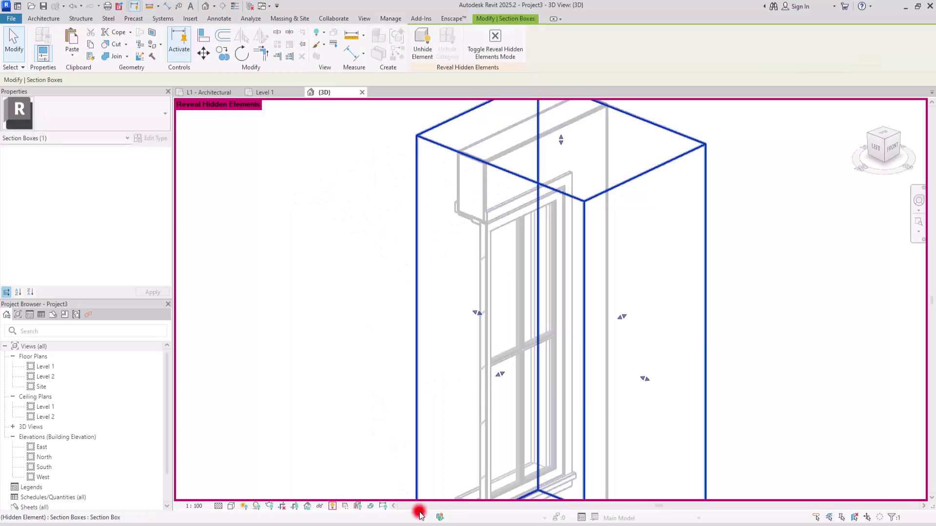
{"action": "left_click", "coordinate": [331, 506]}
{"action": "left_click", "coordinate": [420, 444]}
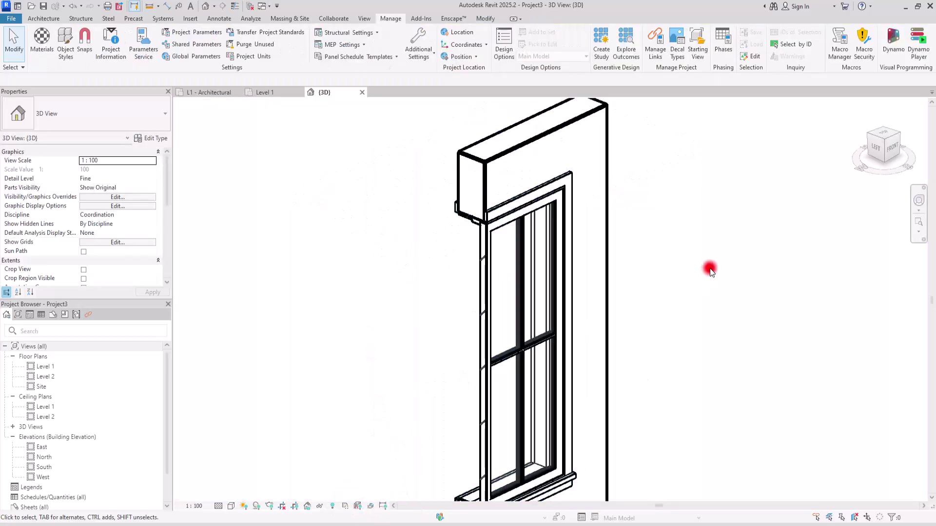
Step: Examine the line thickness along the cut edges of the wall and window from both sides of the 3D model
{"action": "scroll", "coordinate": [369, 194], "scroll_direction": "up", "scroll_amount": 5}
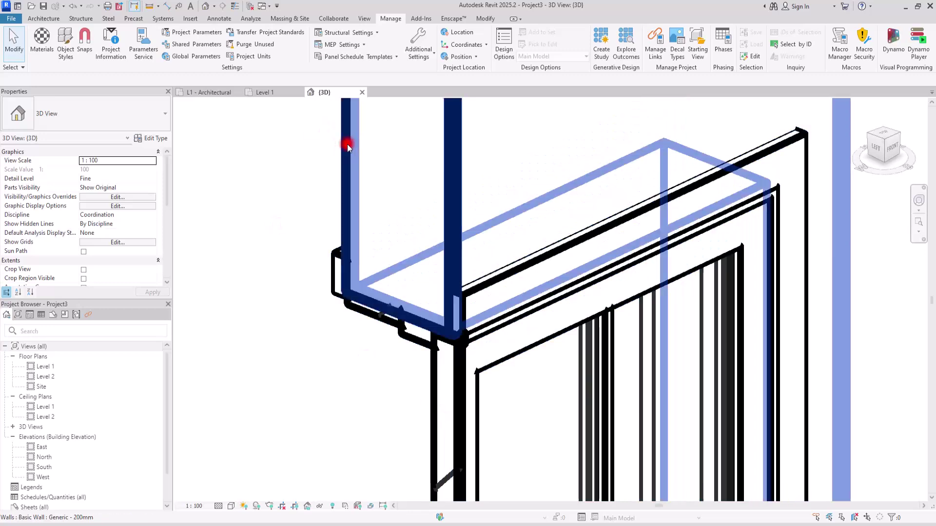
{"action": "scroll", "coordinate": [347, 146], "scroll_direction": "down", "scroll_amount": 6}
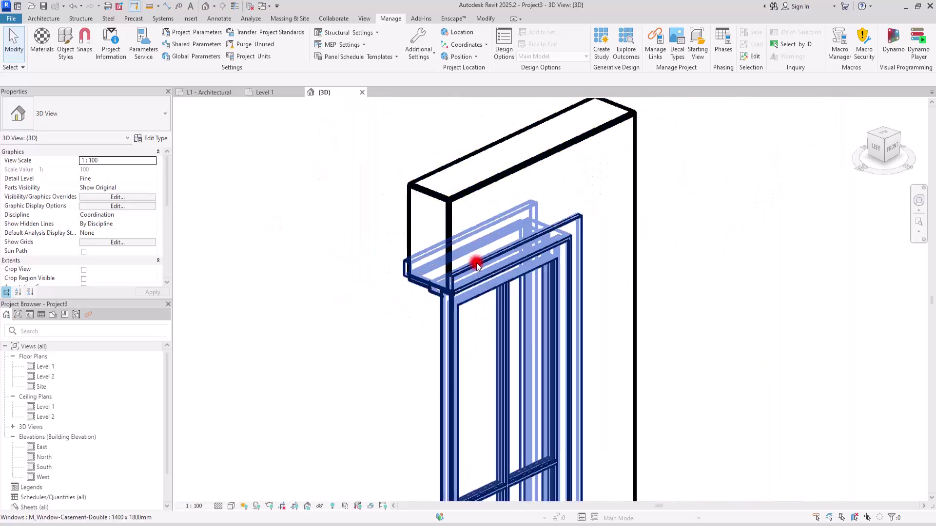
{"action": "middle_click_drag", "start_coordinate": [370, 231], "coordinate": [565, 331], "text": "shift"}
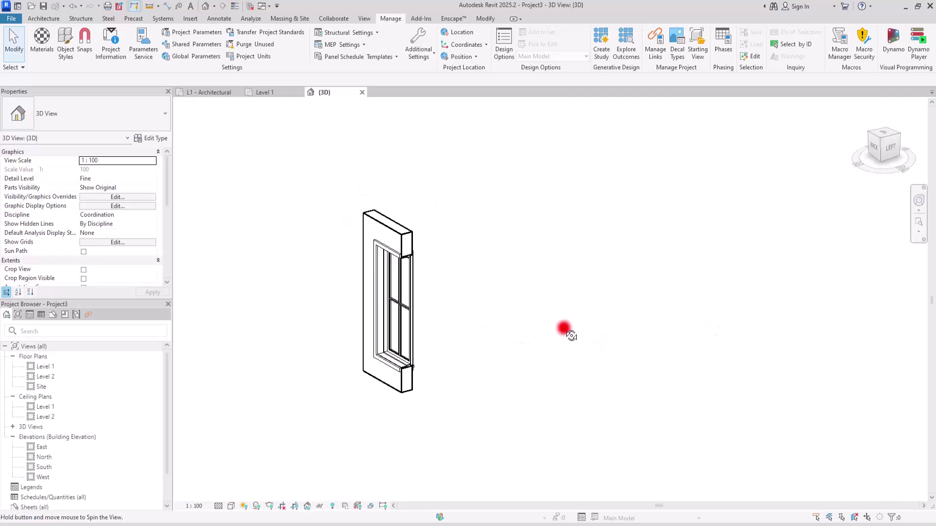
{"action": "scroll", "coordinate": [382, 256], "scroll_direction": "up", "scroll_amount": 3}
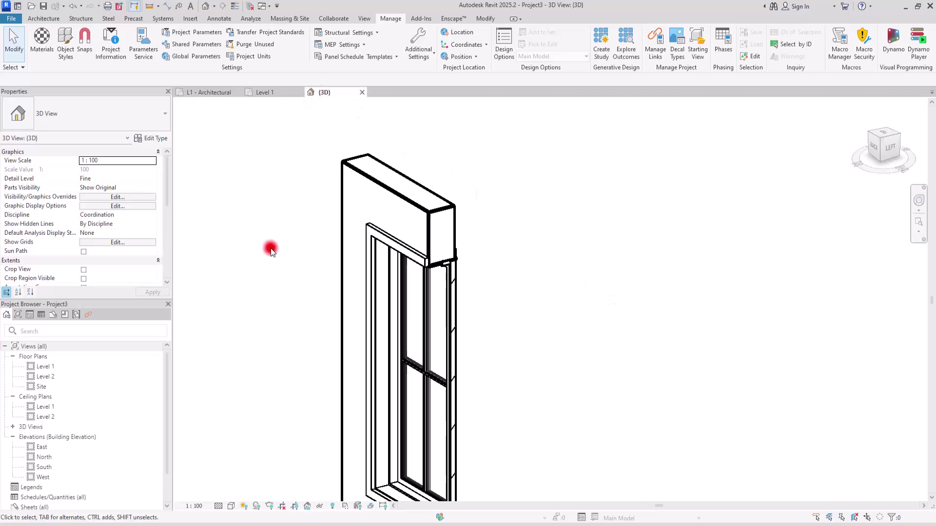
Step: Open the Level 1 floor plan and change the wall's type to CW 102-85-215p
{"action": "double_click", "coordinate": [43, 367]}
{"action": "scroll", "coordinate": [275, 358], "scroll_direction": "up", "scroll_amount": 1}
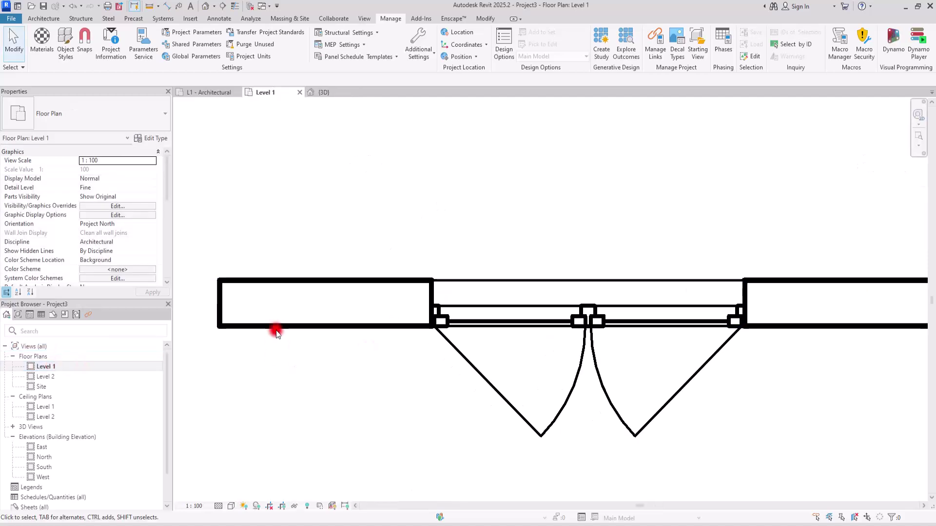
{"action": "left_click", "coordinate": [279, 326]}
{"action": "left_click", "coordinate": [66, 118]}
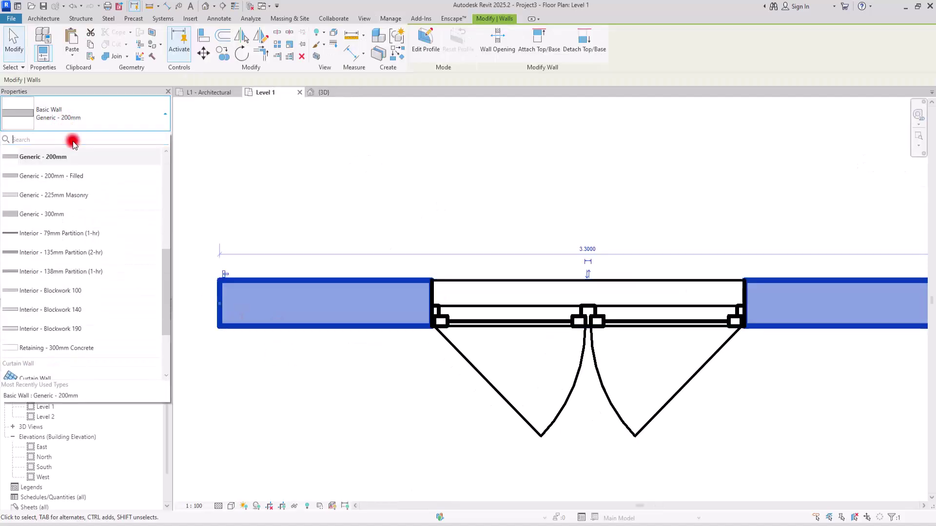
{"action": "left_click_drag", "start_coordinate": [166, 267], "coordinate": [168, 185]}
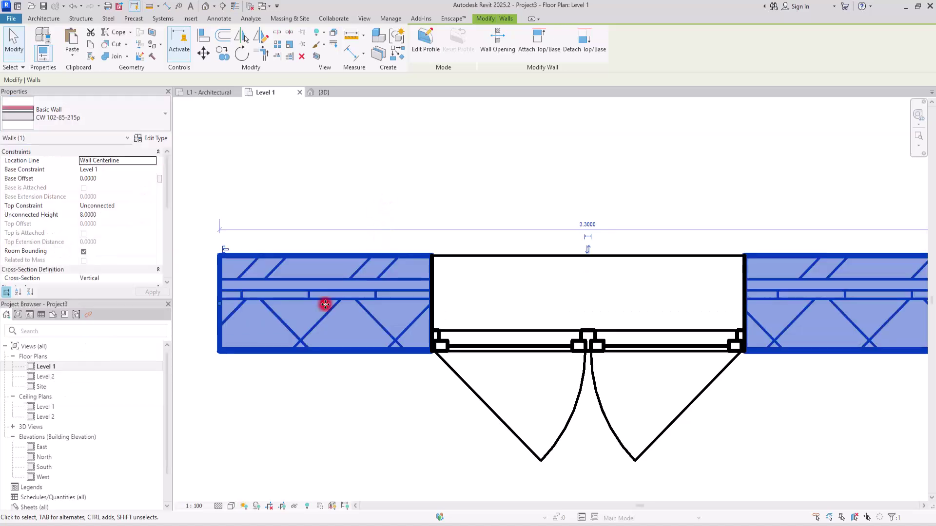
{"action": "left_click", "coordinate": [308, 177]}
{"action": "scroll", "coordinate": [276, 230], "scroll_direction": "down", "scroll_amount": 3}
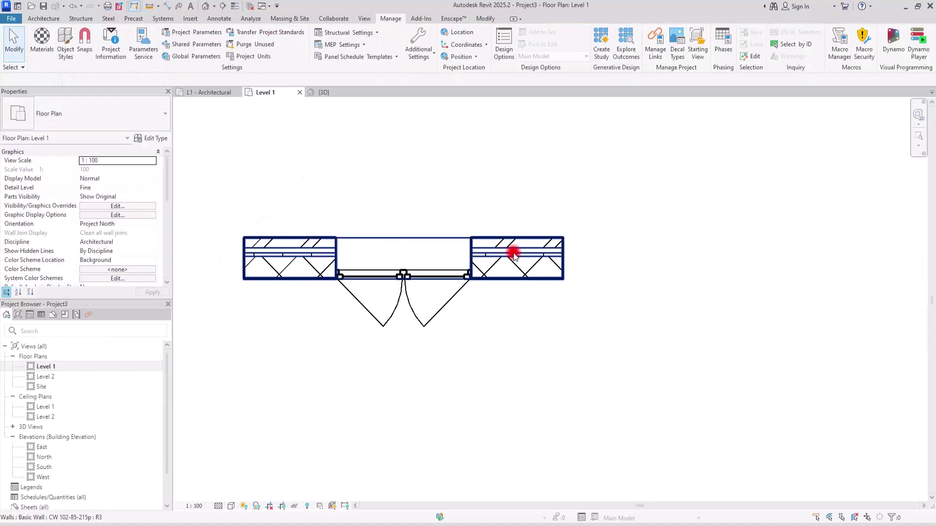
Step: Stretch the wall's end beyond the window to bring its total length to about 6 m
{"action": "left_click", "coordinate": [526, 246]}
{"action": "left_click_drag", "start_coordinate": [564, 258], "coordinate": [820, 253]}
{"action": "left_click", "coordinate": [261, 166]}
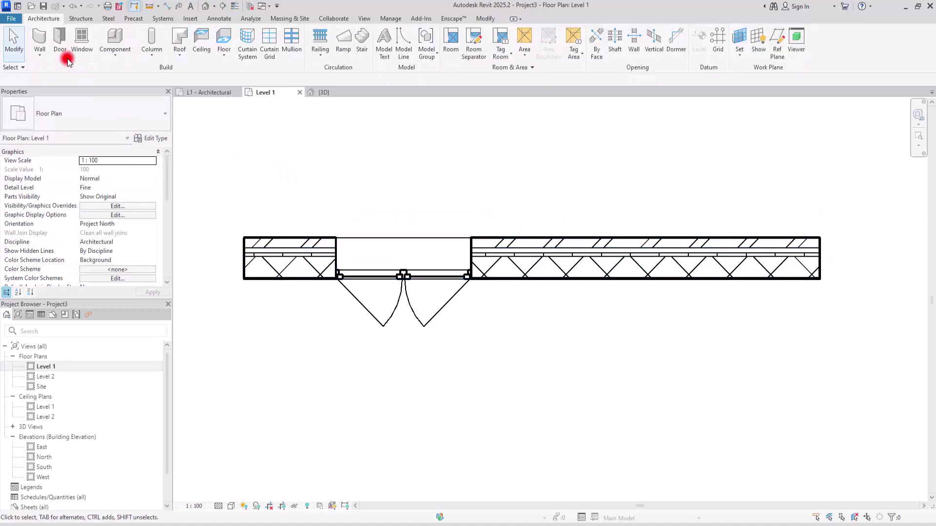
Step: Draw a Generic - 200mm wall about 2.1 m long, perpendicular to the lower face of the existing wall
{"action": "left_click", "coordinate": [39, 39]}
{"action": "left_click", "coordinate": [649, 279]}
{"action": "left_click", "coordinate": [653, 471]}
{"action": "key", "text": "Escape"}
{"action": "key", "text": "Escape"}
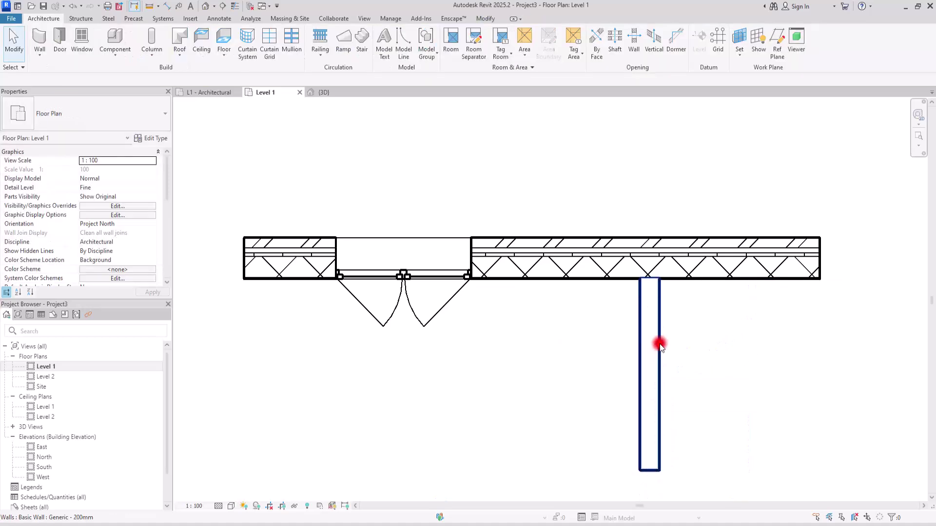
Step: Set the unconnected height of the perpendicular wall to 1.0 m
{"action": "left_click", "coordinate": [661, 357]}
{"action": "left_click", "coordinate": [114, 215]}
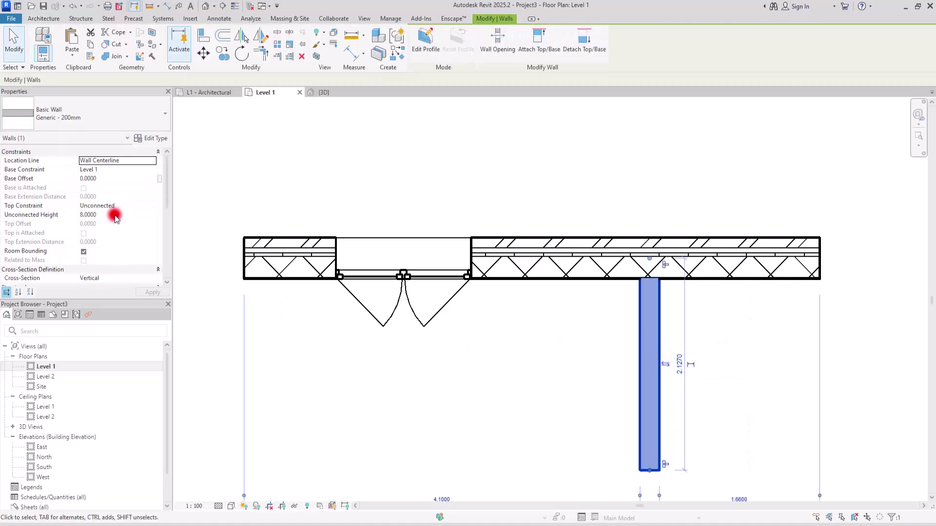
{"action": "type", "text": "10"}
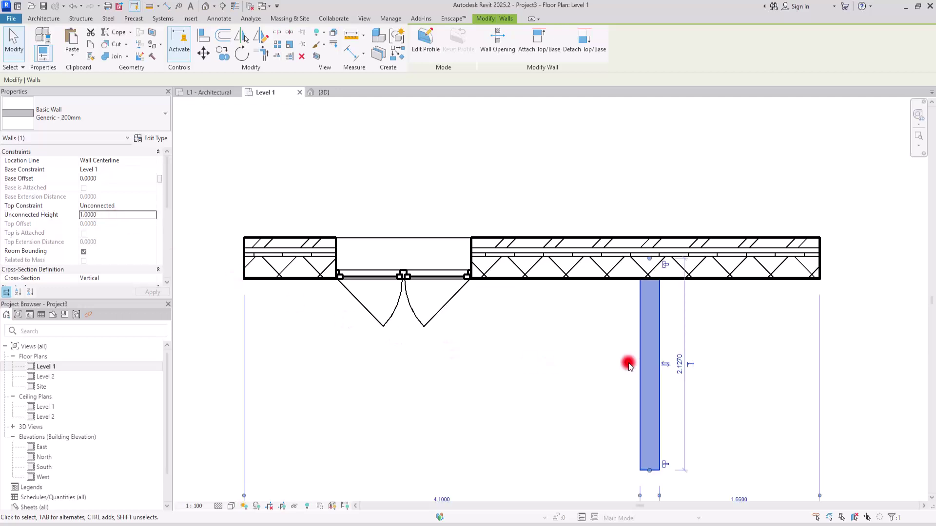
{"action": "left_click", "coordinate": [724, 361]}
{"action": "scroll", "coordinate": [555, 319], "scroll_direction": "up", "scroll_amount": 3}
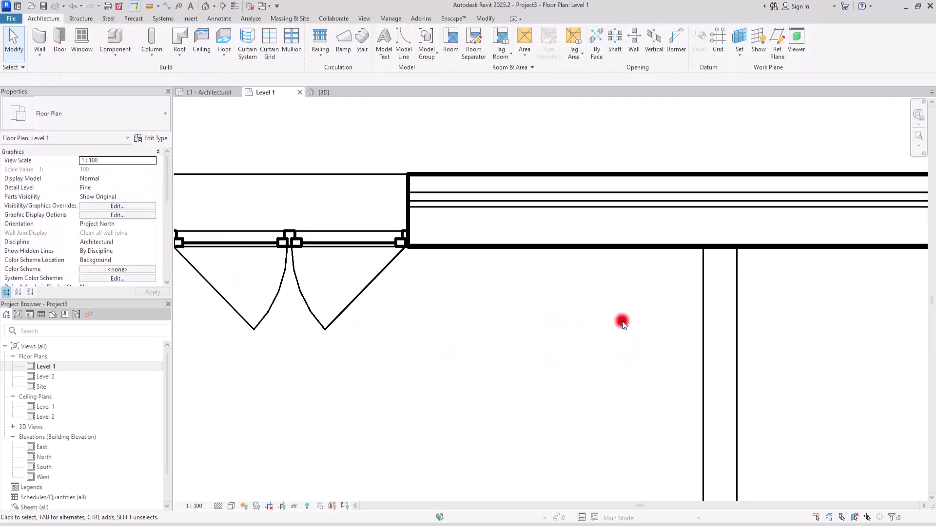
Step: Move the low perpendicular wall sideways along the main wall, closer to the window
{"action": "left_click", "coordinate": [705, 319]}
{"action": "left_click_drag", "start_coordinate": [705, 319], "coordinate": [442, 313]}
{"action": "middle_click_drag", "start_coordinate": [443, 313], "coordinate": [586, 314]}
{"action": "scroll", "coordinate": [600, 260], "scroll_direction": "up", "scroll_amount": 3}
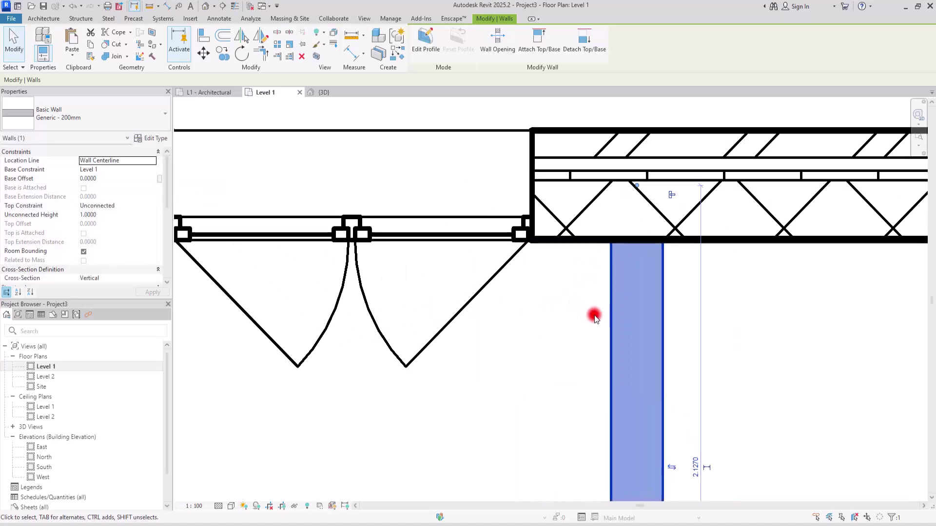
{"action": "scroll", "coordinate": [595, 318], "scroll_direction": "down", "scroll_amount": 2}
{"action": "left_click", "coordinate": [650, 291]}
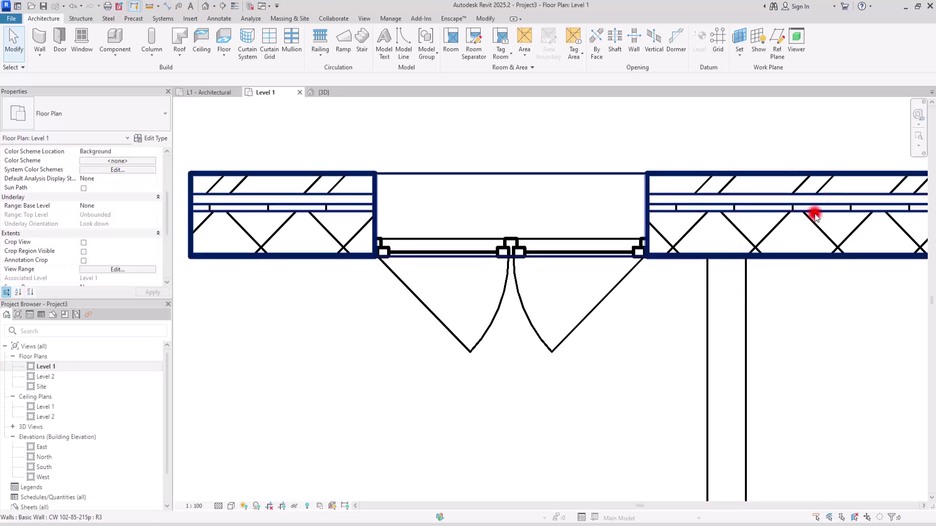
Step: Compare the low wall's line thickness with the cut lines of the main wall and window, and inspect the low wall's properties
{"action": "scroll", "coordinate": [690, 216], "scroll_direction": "down", "scroll_amount": 1}
{"action": "scroll", "coordinate": [689, 217], "scroll_direction": "down", "scroll_amount": 2}
{"action": "scroll", "coordinate": [775, 209], "scroll_direction": "up", "scroll_amount": 1}
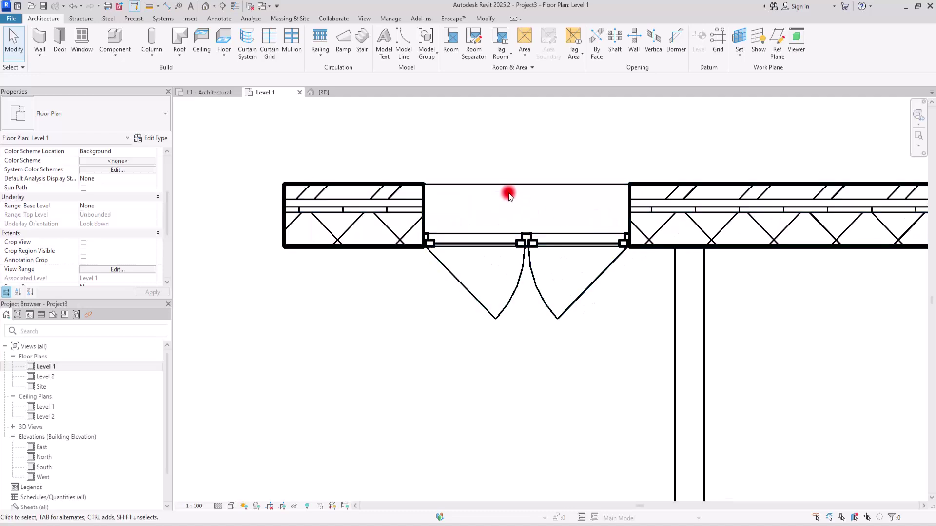
{"action": "left_click", "coordinate": [705, 313]}
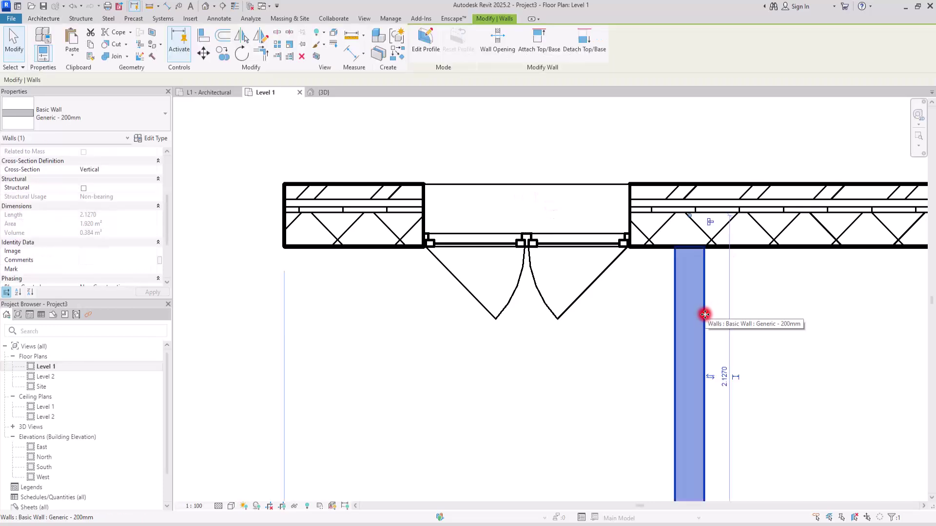
{"action": "left_click", "coordinate": [758, 307]}
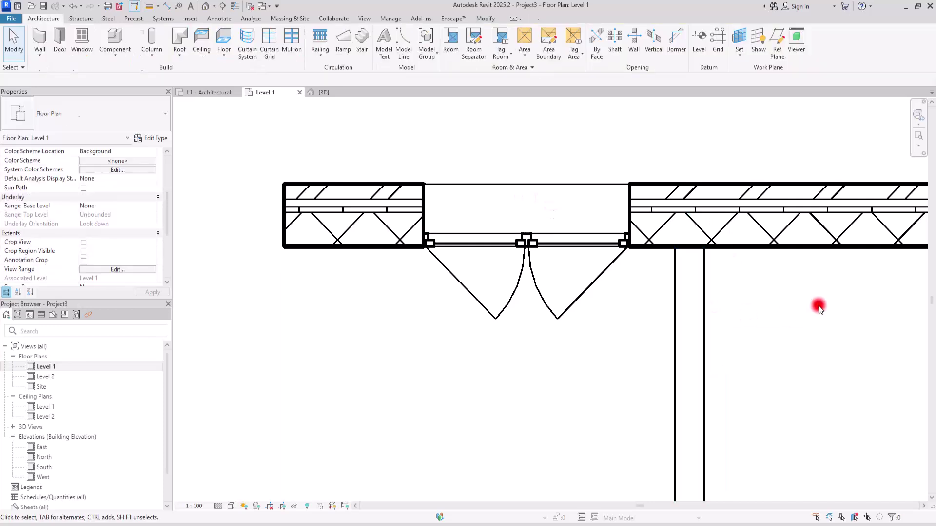
{"action": "left_click", "coordinate": [706, 317]}
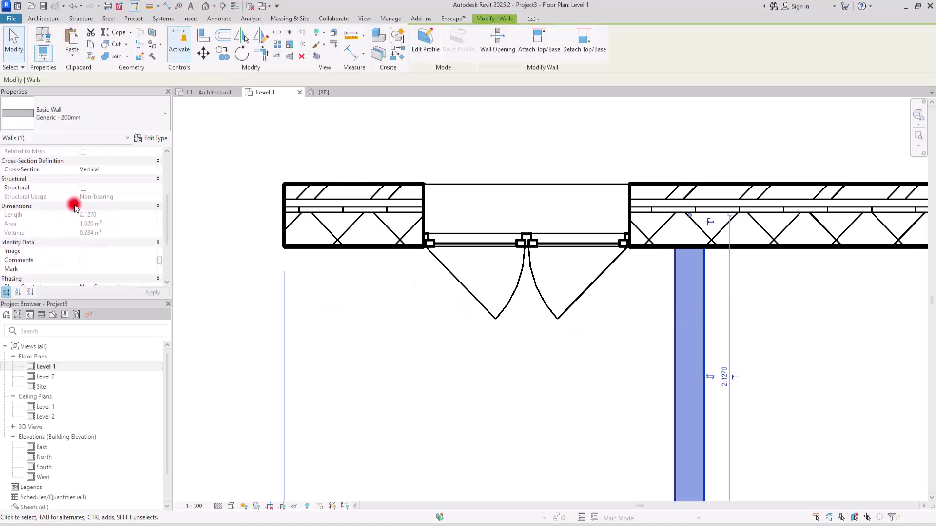
{"action": "scroll", "coordinate": [83, 205], "scroll_direction": "up", "scroll_amount": 5}
{"action": "left_click", "coordinate": [450, 341]}
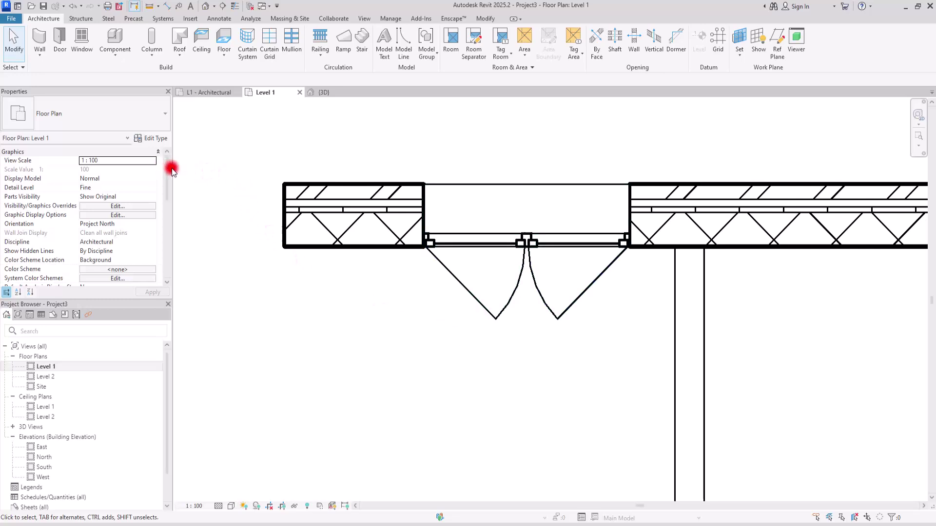
Step: Open the View Range settings of the Level 1 plan and examine the cut plane offset
{"action": "left_click_drag", "start_coordinate": [166, 170], "coordinate": [6, 235]}
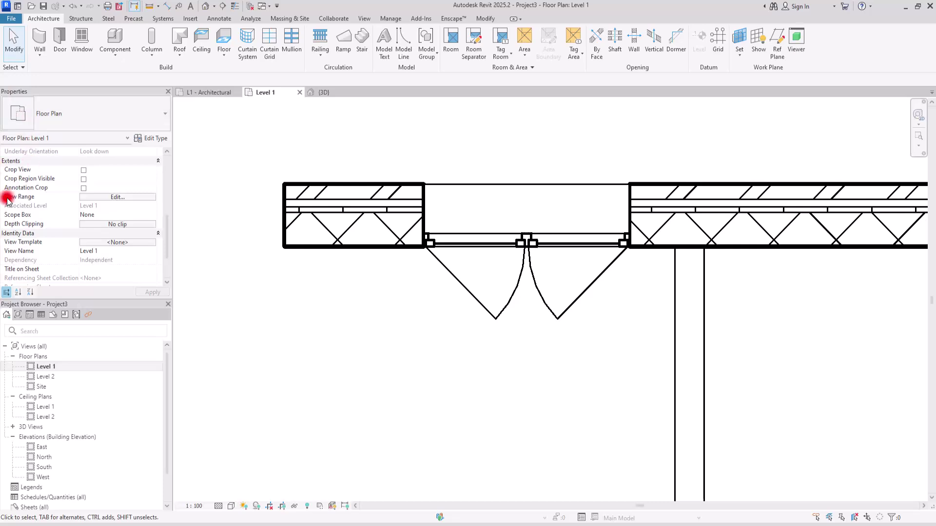
{"action": "left_click", "coordinate": [117, 197]}
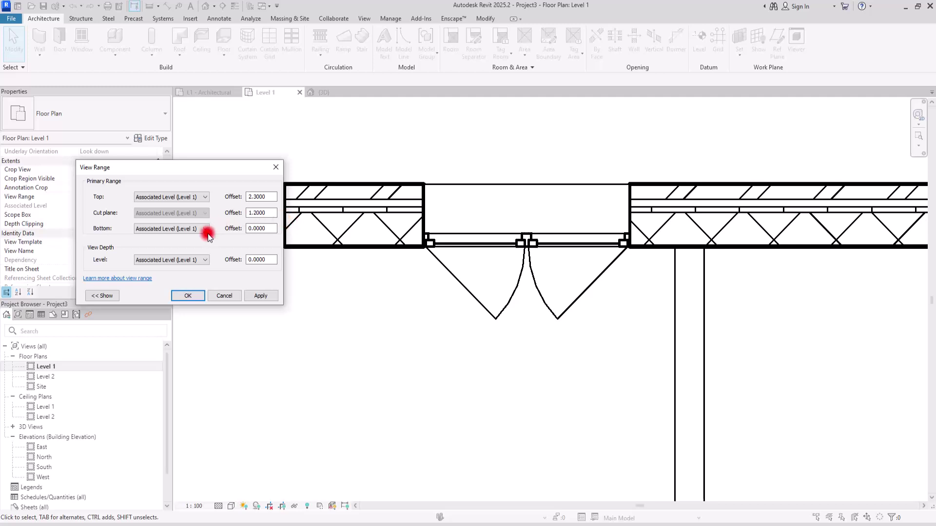
{"action": "left_click", "coordinate": [188, 296]}
Step: Set the Level 1 plan's view scale to 1:20 and compare the resulting line thicknesses of the walls and window
{"action": "scroll", "coordinate": [503, 197], "scroll_direction": "up", "scroll_amount": 2}
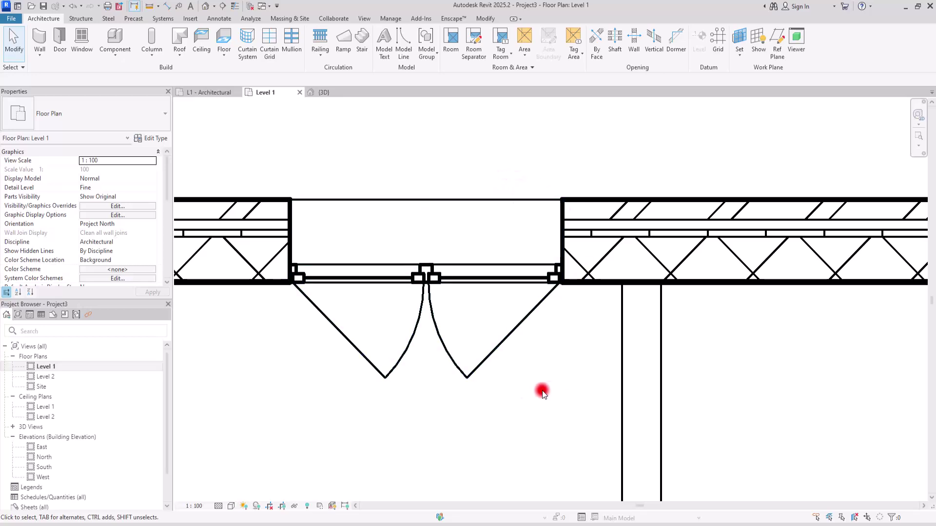
{"action": "left_click", "coordinate": [207, 507]}
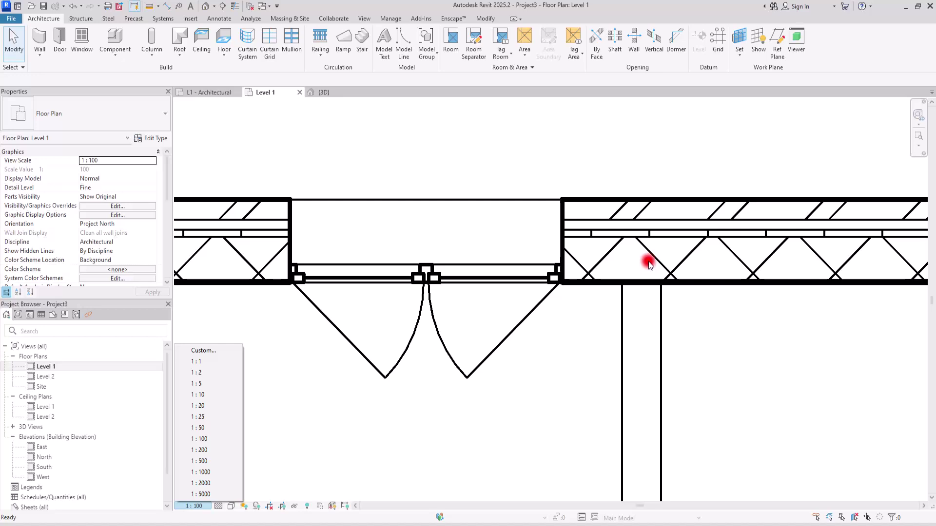
{"action": "left_click", "coordinate": [212, 406]}
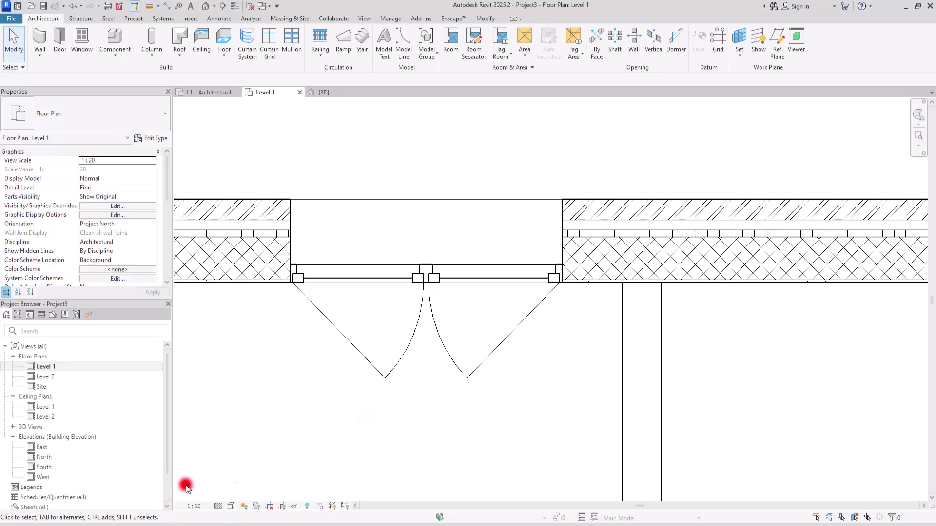
{"action": "scroll", "coordinate": [561, 281], "scroll_direction": "down", "scroll_amount": 3}
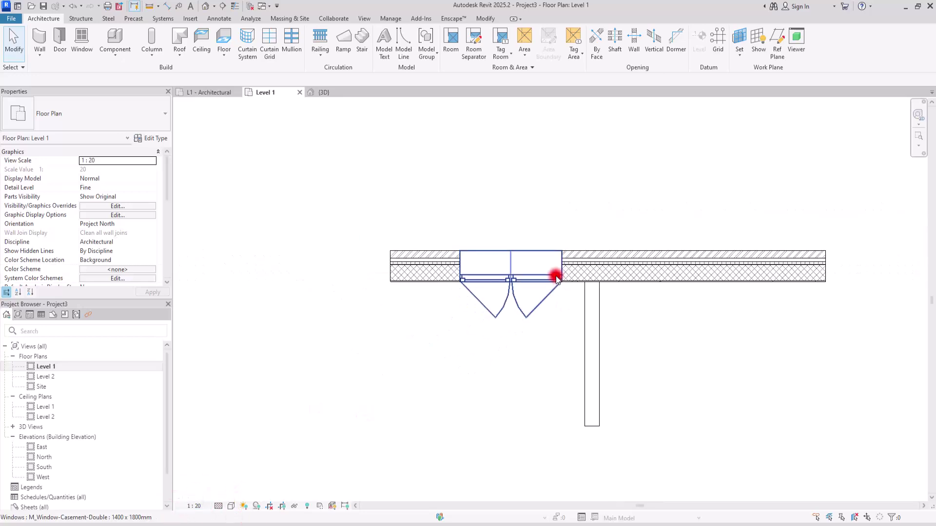
{"action": "scroll", "coordinate": [556, 276], "scroll_direction": "up", "scroll_amount": 3}
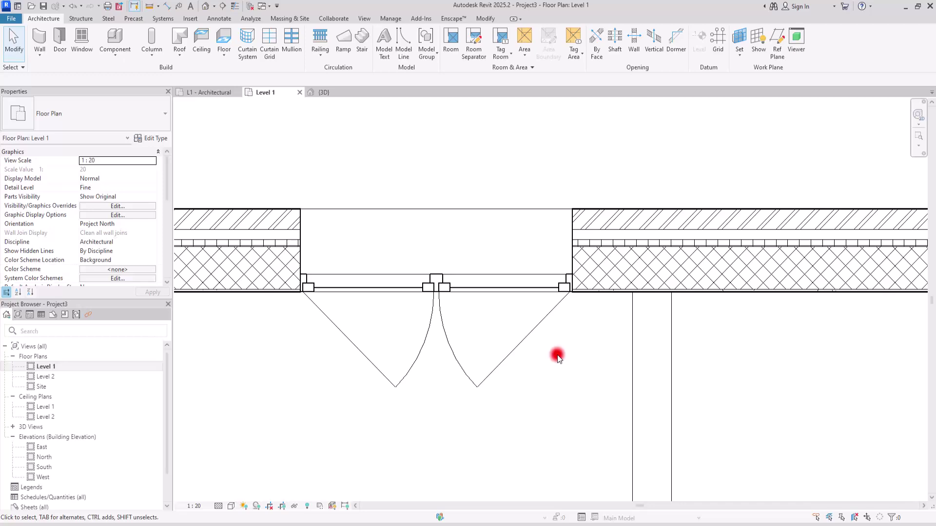
Step: Open the Line Weights settings and set model line weight 3 at scale 1:20 to 0.5 mm
{"action": "left_click", "coordinate": [390, 18]}
{"action": "left_click", "coordinate": [412, 61]}
{"action": "left_click", "coordinate": [428, 88]}
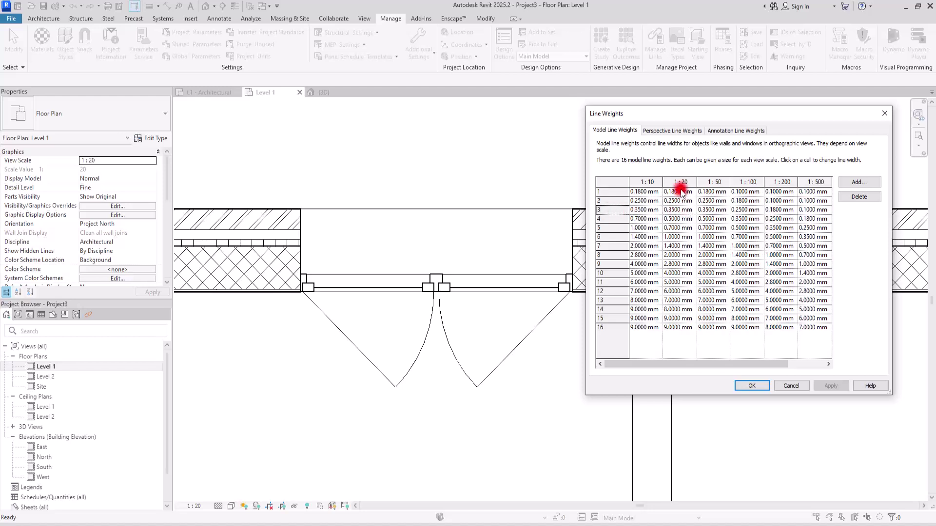
{"action": "left_click", "coordinate": [675, 210]}
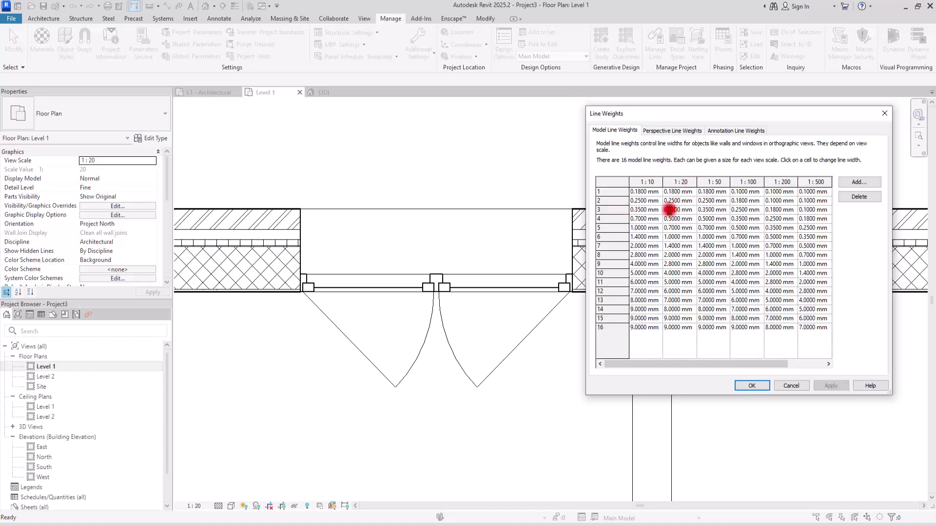
{"action": "left_click_drag", "start_coordinate": [675, 210], "coordinate": [654, 221]}
{"action": "type", "text": "5"}
{"action": "left_click", "coordinate": [788, 274]}
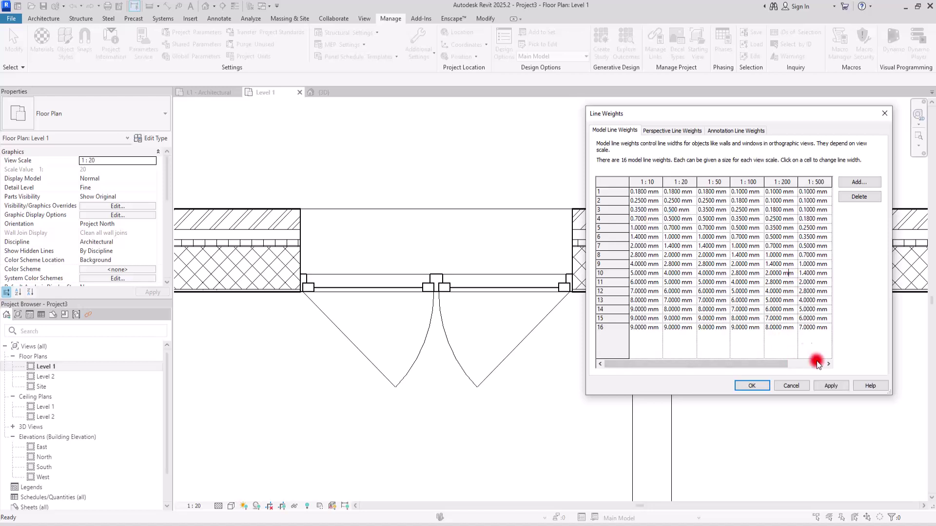
Step: Apply the line weight change, set model line weight 3 at scale 1:20 to 1 mm, apply it and close the Line Weights settings
{"action": "left_click", "coordinate": [831, 386]}
{"action": "left_click", "coordinate": [672, 210]}
{"action": "left_click_drag", "start_coordinate": [667, 210], "coordinate": [678, 208]}
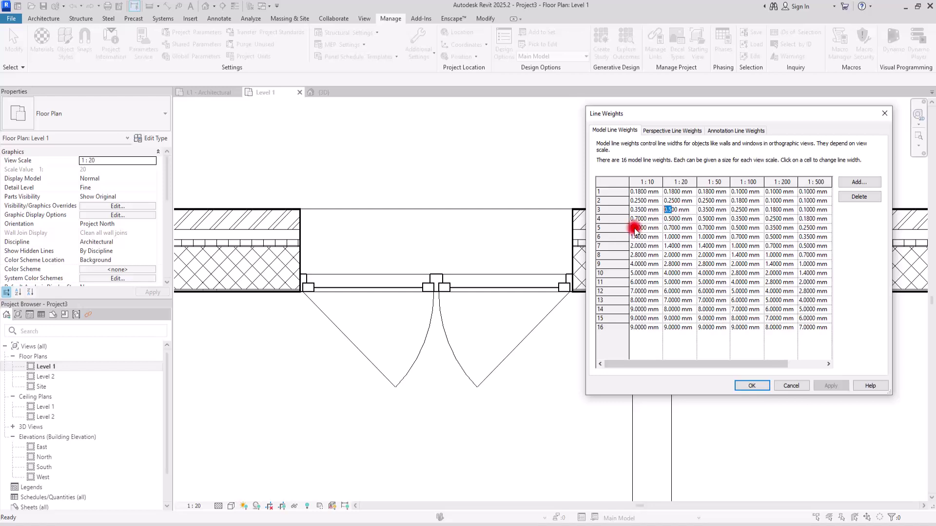
{"action": "type", "text": "1"}
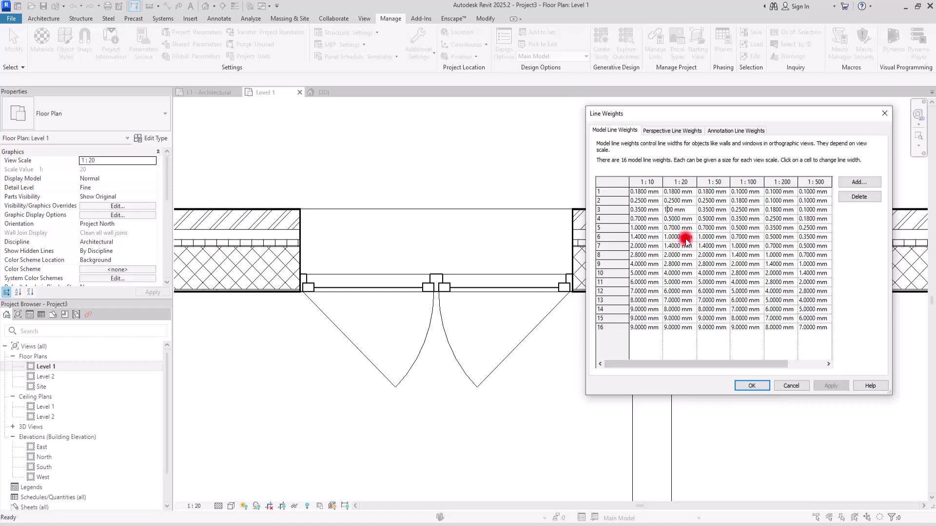
{"action": "key", "text": "Tab"}
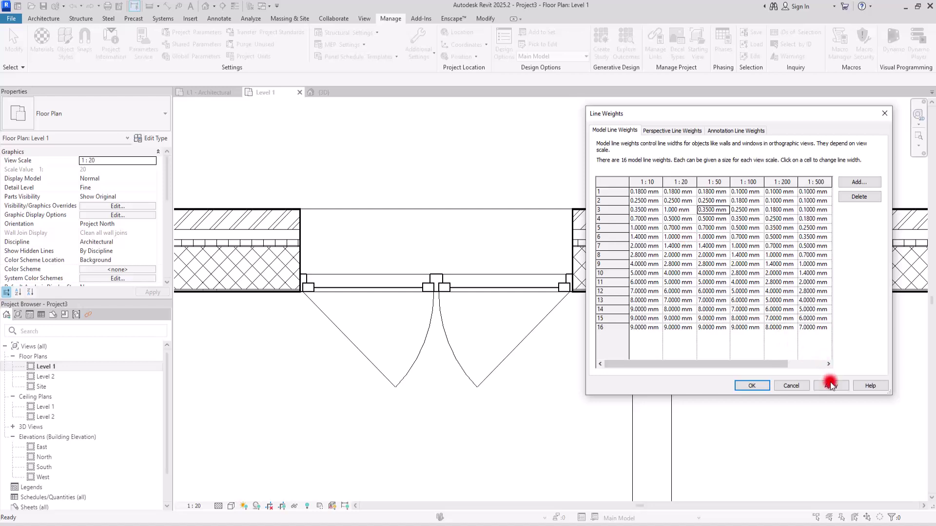
{"action": "left_click", "coordinate": [820, 386]}
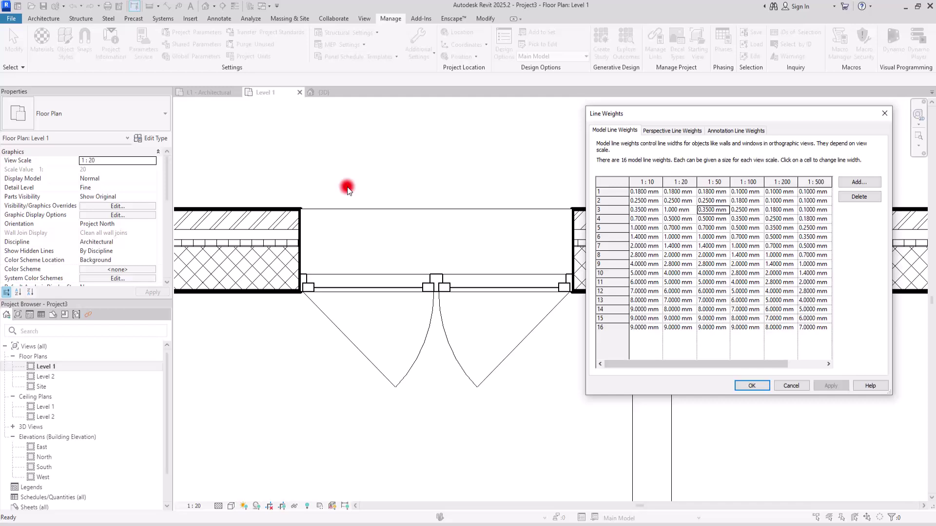
{"action": "key", "text": "Escape"}
Step: Switch to the 3D view, reveal its hidden elements and select the section box around the wall
{"action": "left_click", "coordinate": [322, 92]}
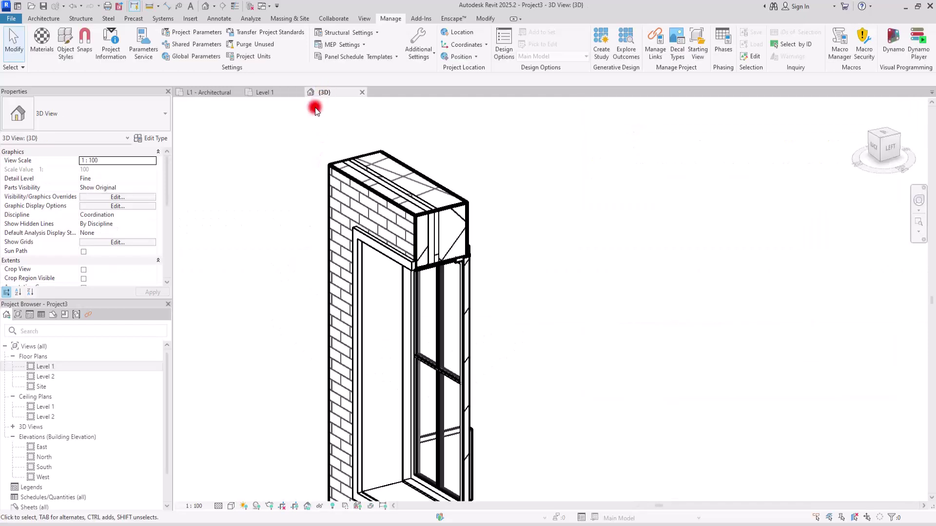
{"action": "scroll", "coordinate": [277, 203], "scroll_direction": "down", "scroll_amount": 2}
{"action": "left_click", "coordinate": [332, 506]}
{"action": "left_click", "coordinate": [359, 378]}
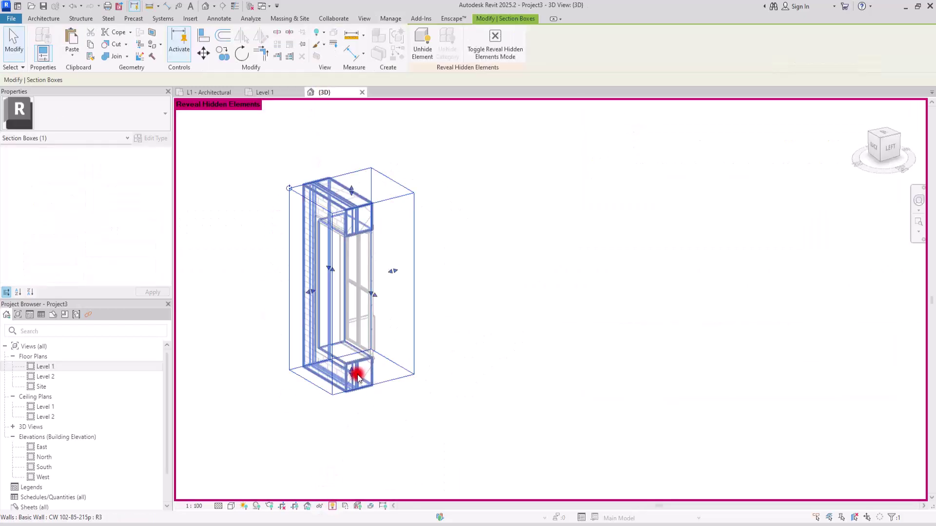
Step: Stretch the section box outward to enclose the whole window wall and low wall, and turn off the hidden elements display
{"action": "left_click_drag", "start_coordinate": [378, 296], "coordinate": [538, 291]}
{"action": "left_click", "coordinate": [496, 303]}
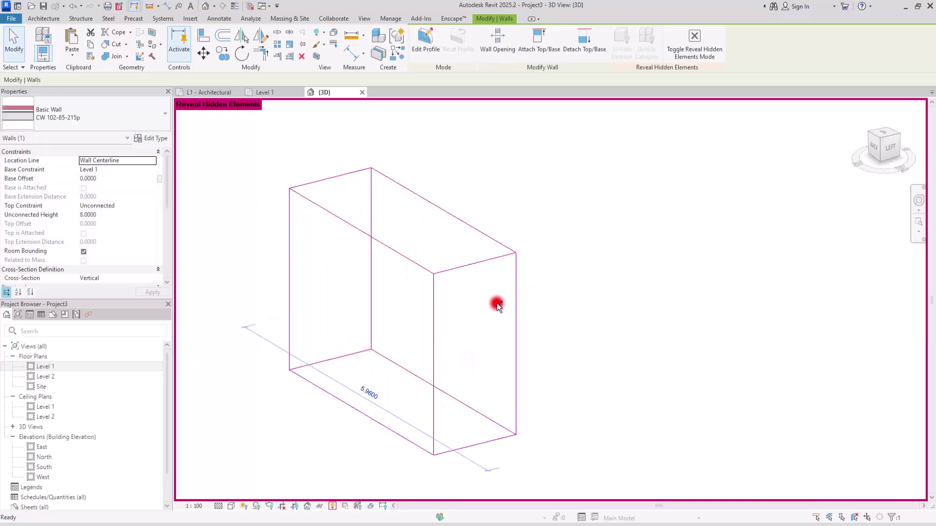
{"action": "left_click", "coordinate": [483, 269]}
{"action": "left_click_drag", "start_coordinate": [445, 293], "coordinate": [520, 302]}
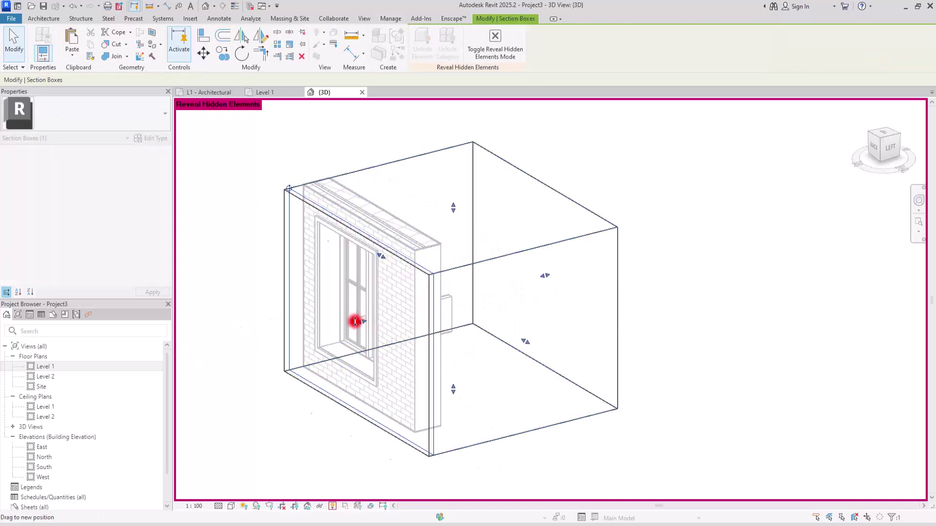
{"action": "left_click_drag", "start_coordinate": [359, 319], "coordinate": [294, 337]}
{"action": "left_click", "coordinate": [520, 347]}
{"action": "left_click", "coordinate": [332, 506]}
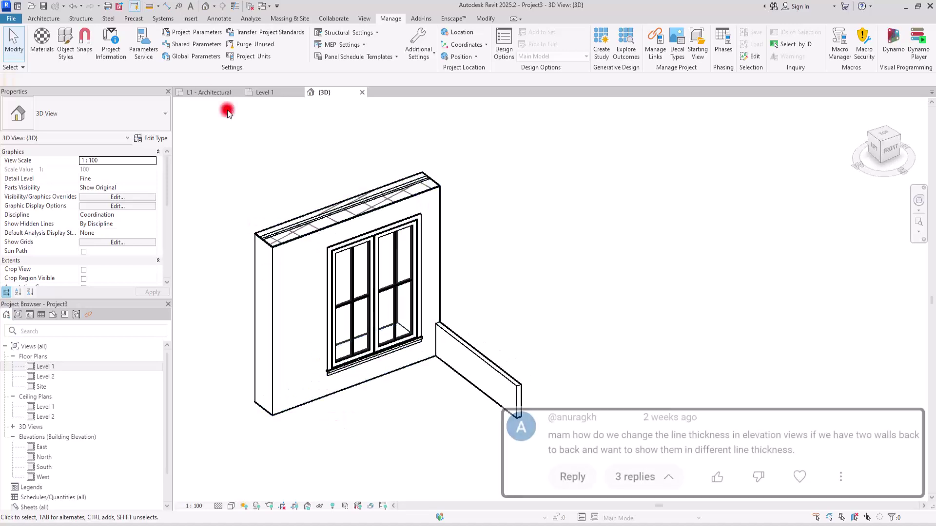
Step: Draw a Generic - 200mm wall about 2.8 m long in front of the window wall, parallel to it
{"action": "left_click", "coordinate": [31, 18]}
{"action": "left_click", "coordinate": [35, 41]}
{"action": "left_click", "coordinate": [439, 407]}
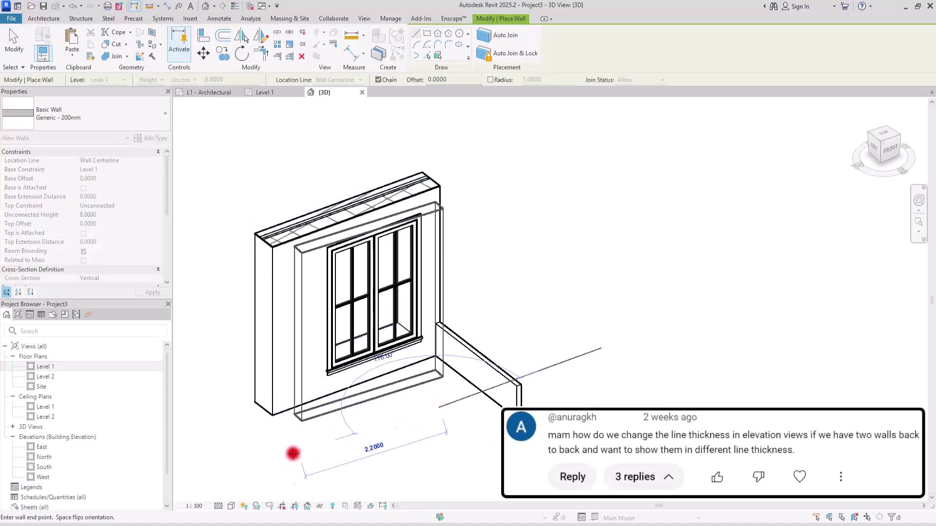
{"action": "left_click", "coordinate": [270, 470]}
{"action": "key", "text": "Escape"}
{"action": "key", "text": "Escape"}
Step: Change the type of the new front wall to Exterior - Brick on Mtl. Stud
{"action": "left_click", "coordinate": [344, 409]}
{"action": "left_click_drag", "start_coordinate": [344, 409], "coordinate": [344, 451]}
{"action": "left_click", "coordinate": [97, 115]}
{"action": "left_click_drag", "start_coordinate": [168, 265], "coordinate": [167, 229]}
{"action": "left_click", "coordinate": [98, 233]}
{"action": "left_click", "coordinate": [468, 315]}
Step: Select the brick wall and open its view-specific element graphics overrides, showing the projection and cut line settings
{"action": "scroll", "coordinate": [458, 269], "scroll_direction": "up", "scroll_amount": 3}
{"action": "scroll", "coordinate": [258, 266], "scroll_direction": "up", "scroll_amount": 3}
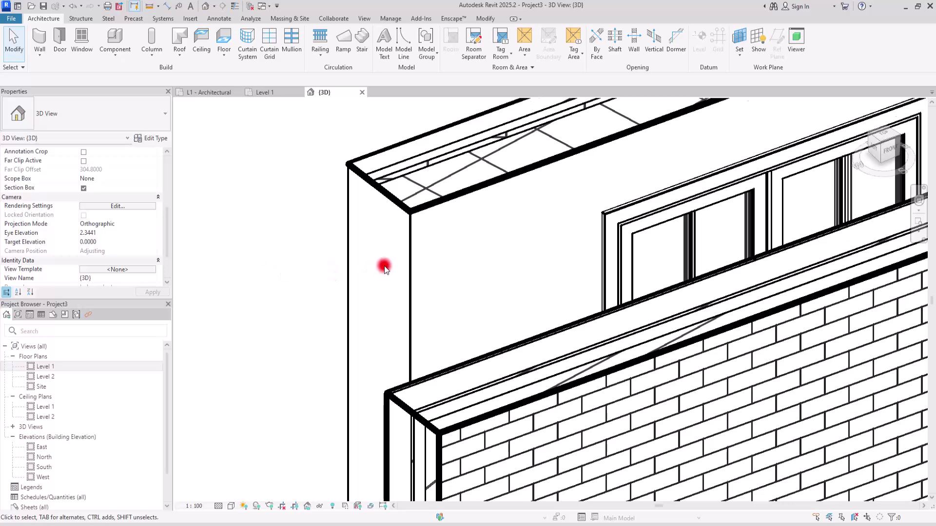
{"action": "left_click", "coordinate": [408, 212]}
{"action": "left_click", "coordinate": [423, 392]}
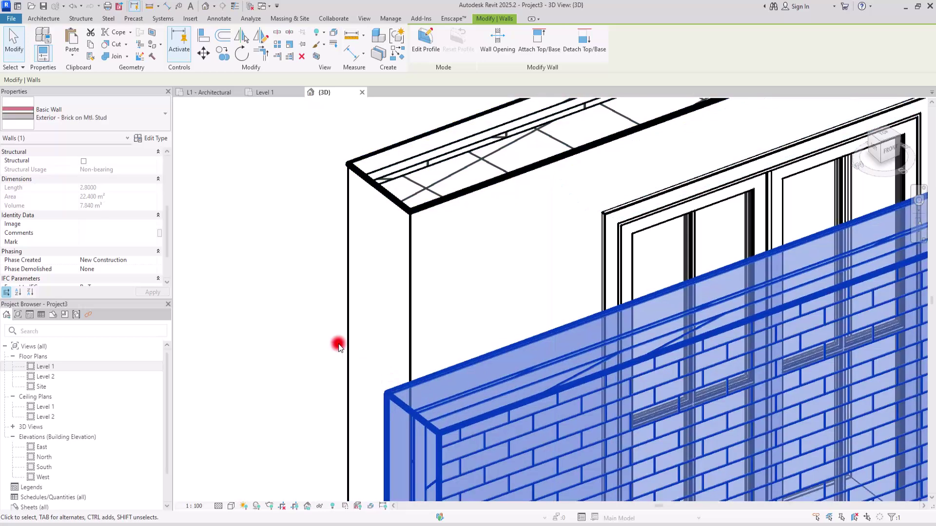
{"action": "left_click", "coordinate": [317, 46]}
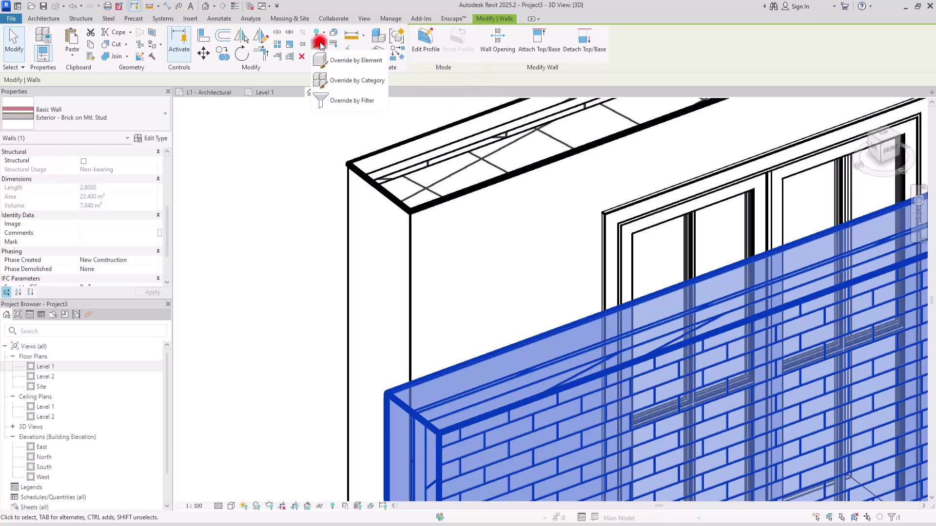
{"action": "left_click", "coordinate": [337, 61]}
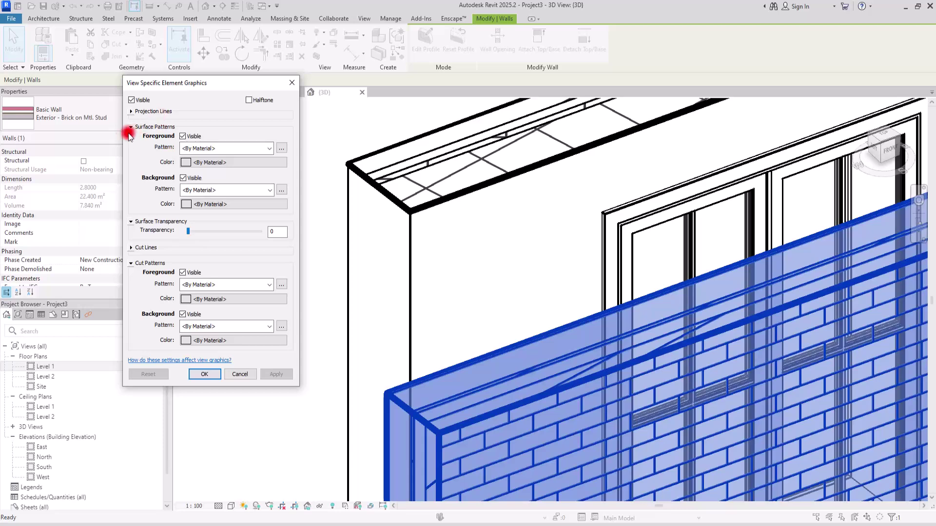
{"action": "left_click", "coordinate": [131, 114]}
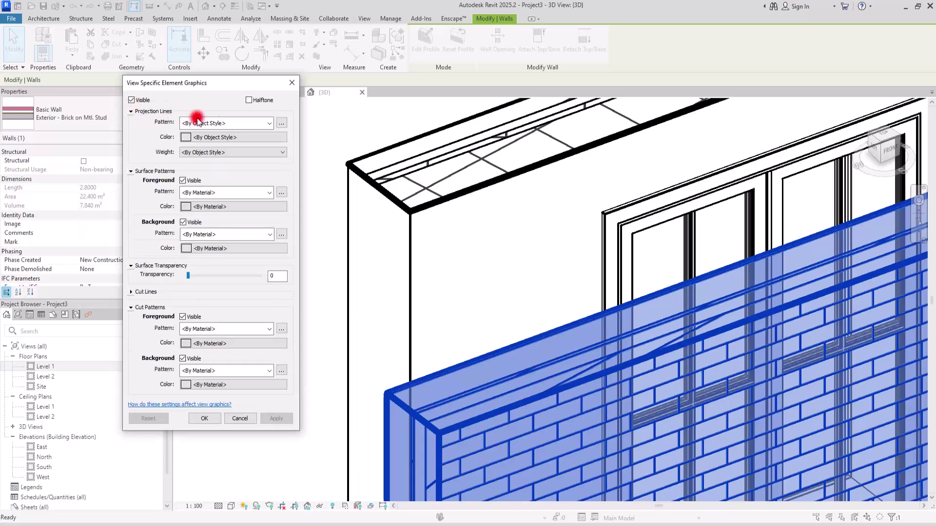
{"action": "left_click", "coordinate": [131, 291]}
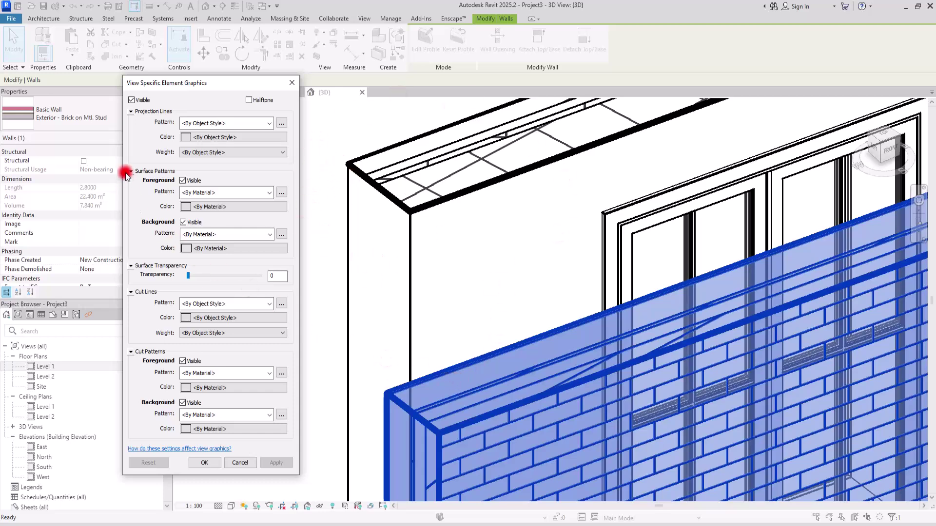
Step: Try overriding the brick wall's projection line weight with 4 and its cut line weight with 9, apply, and close the overrides
{"action": "left_click", "coordinate": [207, 153]}
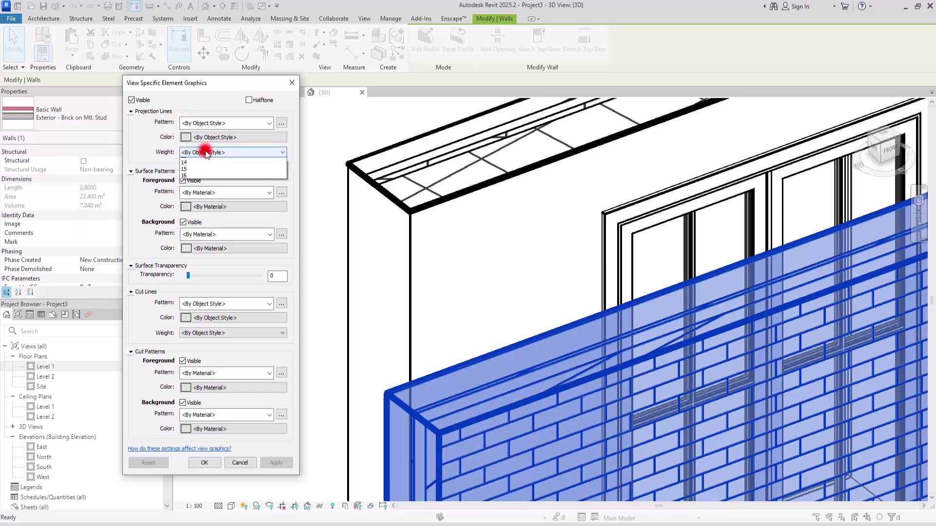
{"action": "left_click", "coordinate": [194, 188]}
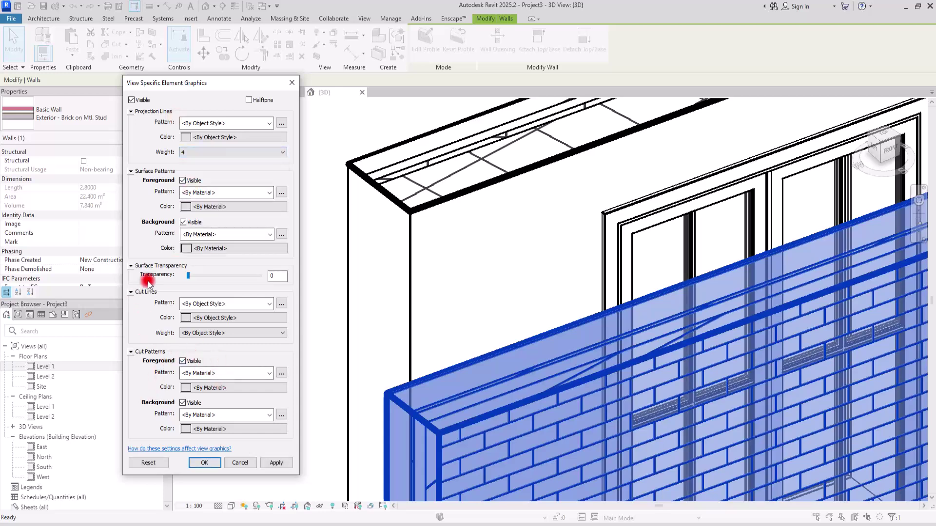
{"action": "left_click", "coordinate": [189, 333]}
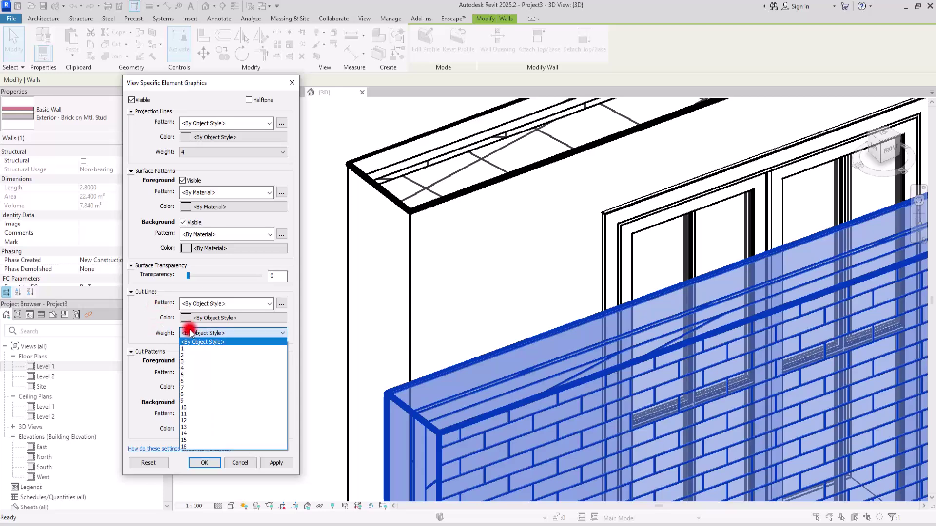
{"action": "left_click", "coordinate": [194, 401]}
{"action": "left_click", "coordinate": [274, 462]}
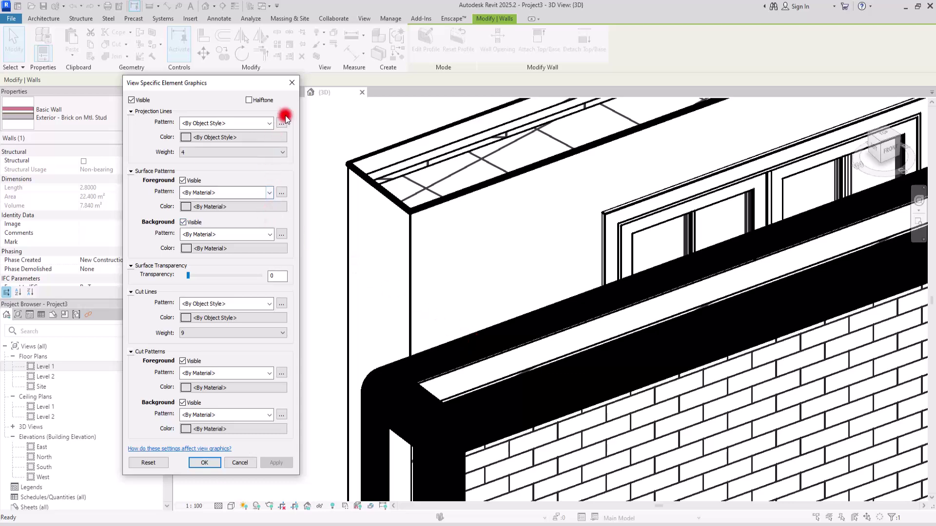
{"action": "left_click", "coordinate": [292, 83]}
{"action": "left_click", "coordinate": [297, 215]}
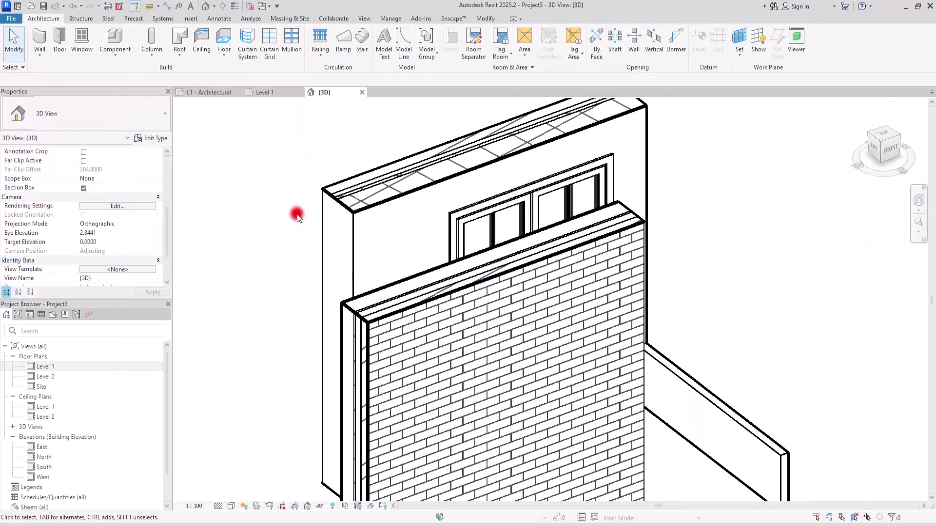